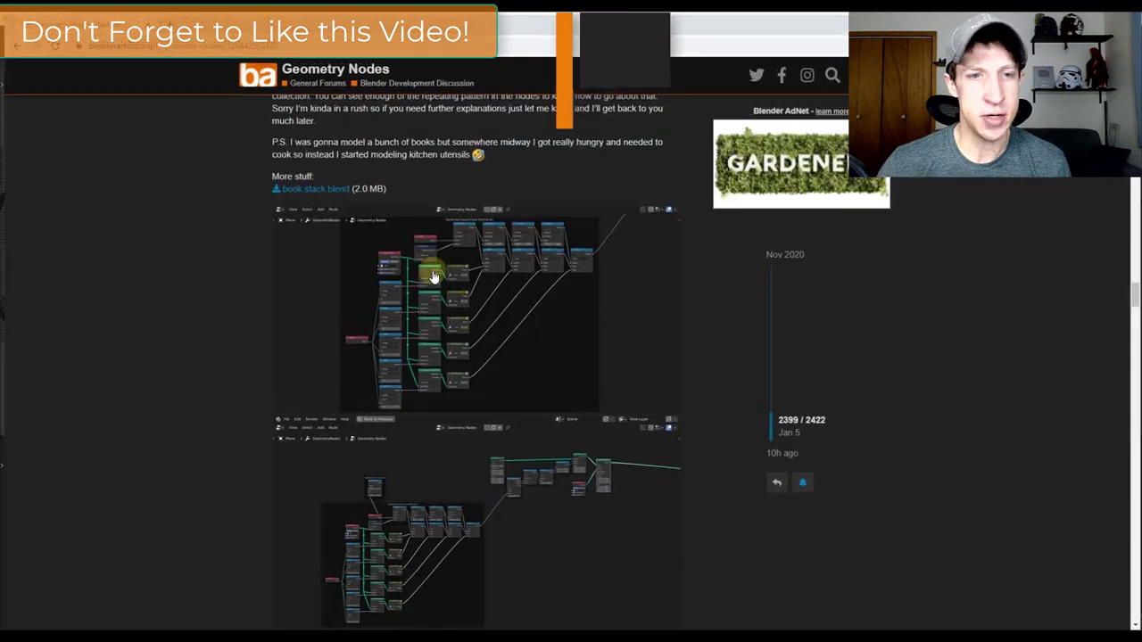
# Step: Find the forum post about the procedural wall made with geometry nodes and play its embedded video
pyautogui.scroll(-5, 298, 301)
pyautogui.scroll(-3, 223, 294)
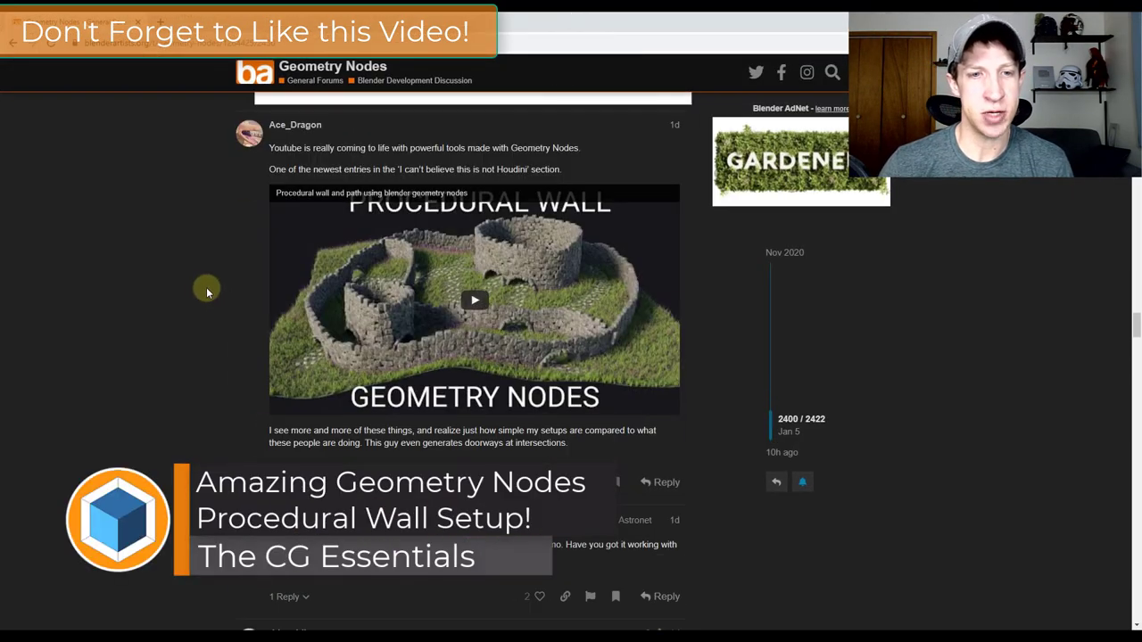
pyautogui.click(479, 306)
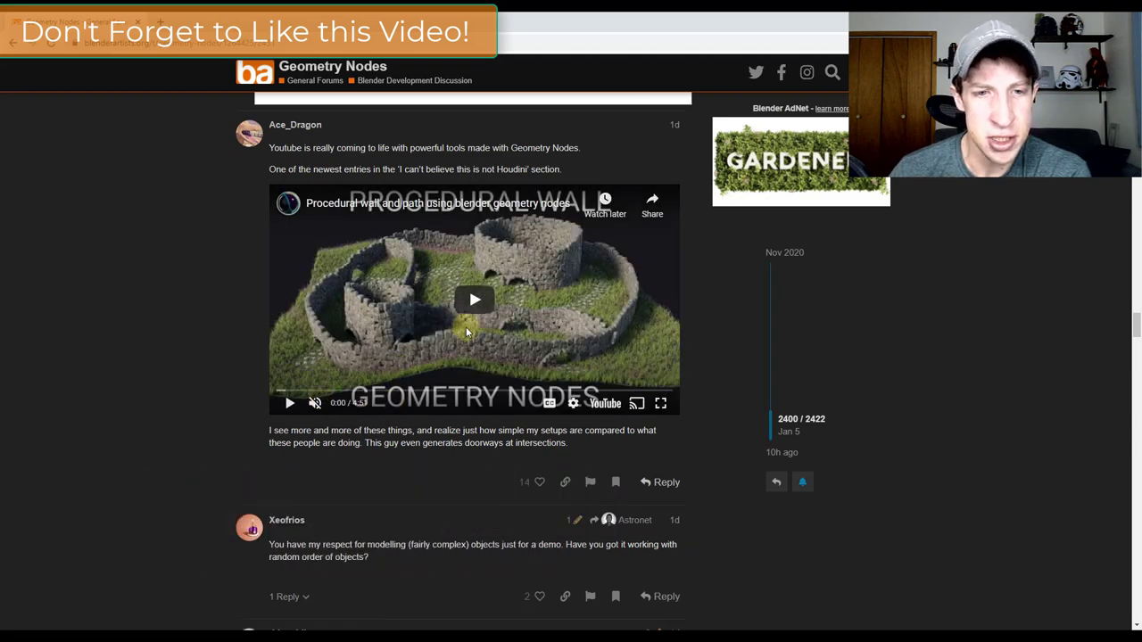
pyautogui.click(469, 301)
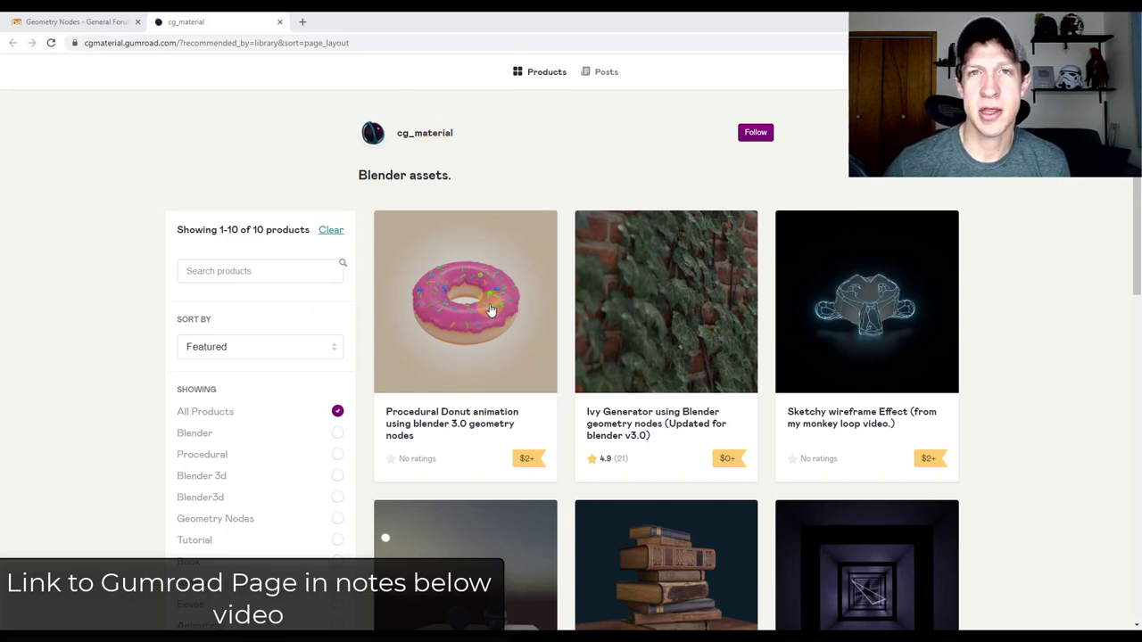
# Step: Open the Procedural wall generator product from the cg_material store and review its description and purchase options
pyautogui.scroll(-10, 642, 285)
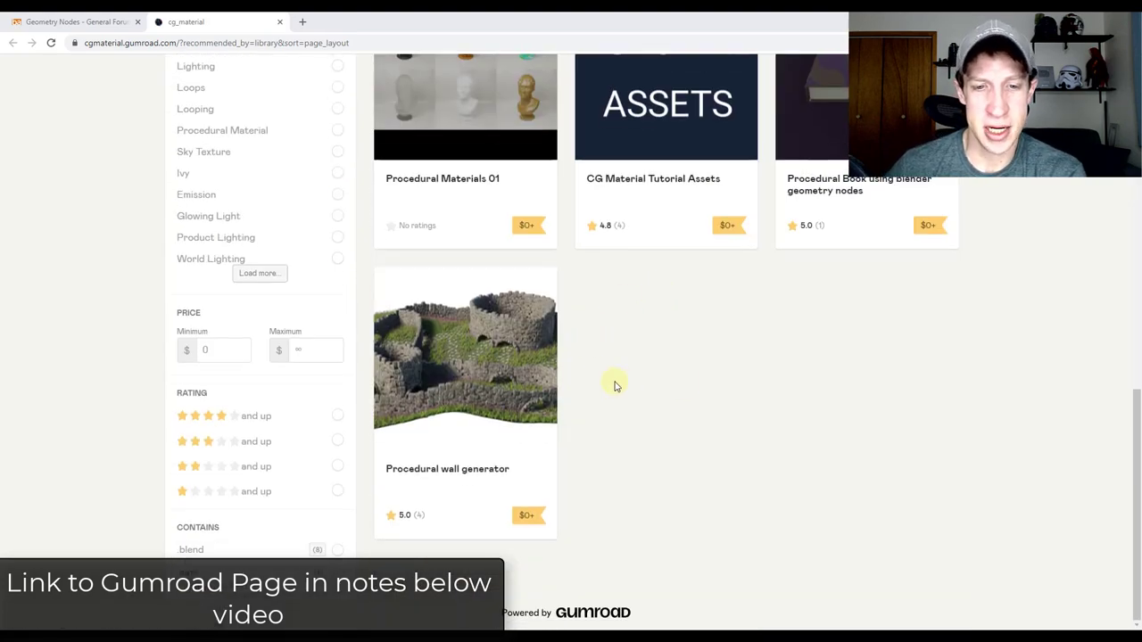
pyautogui.click(506, 378)
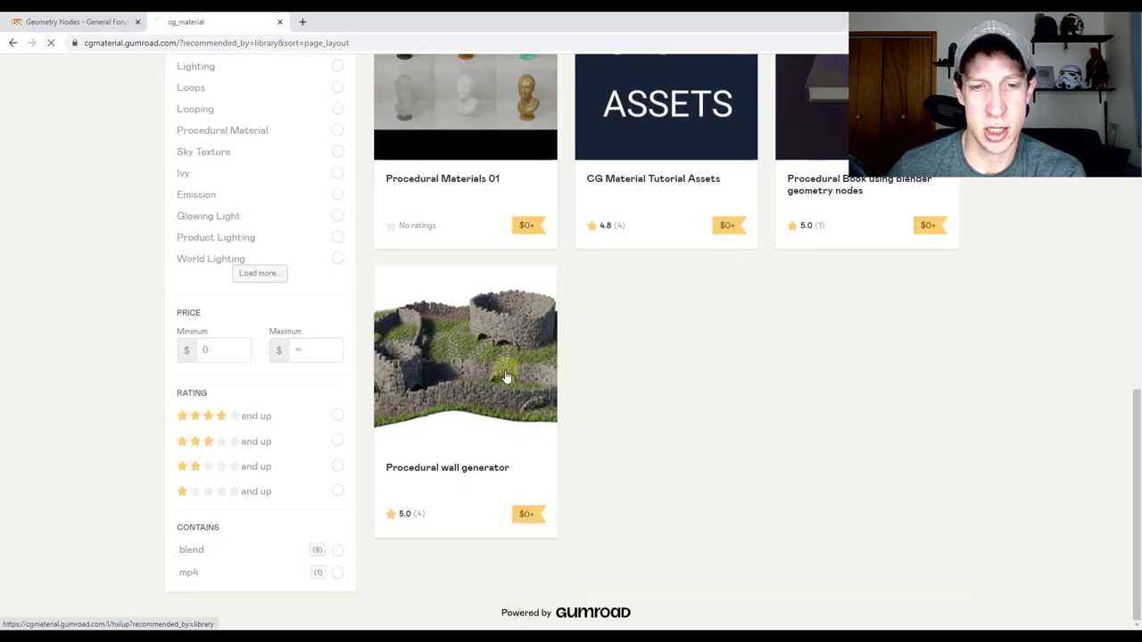
pyautogui.scroll(-1, 200, 262)
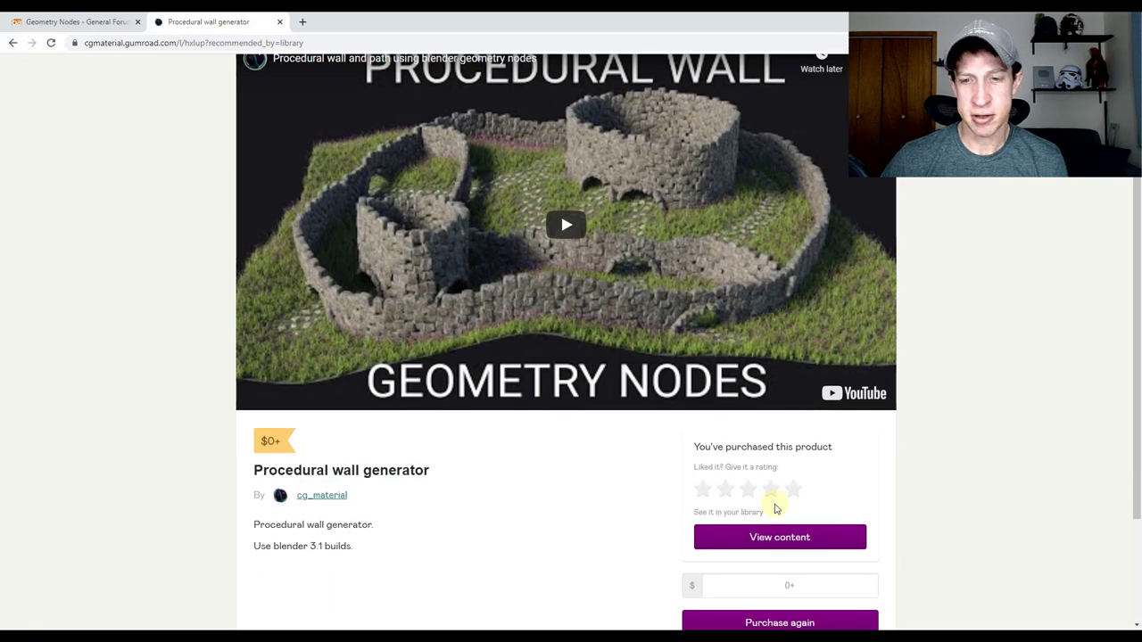
pyautogui.scroll(-2, 780, 526)
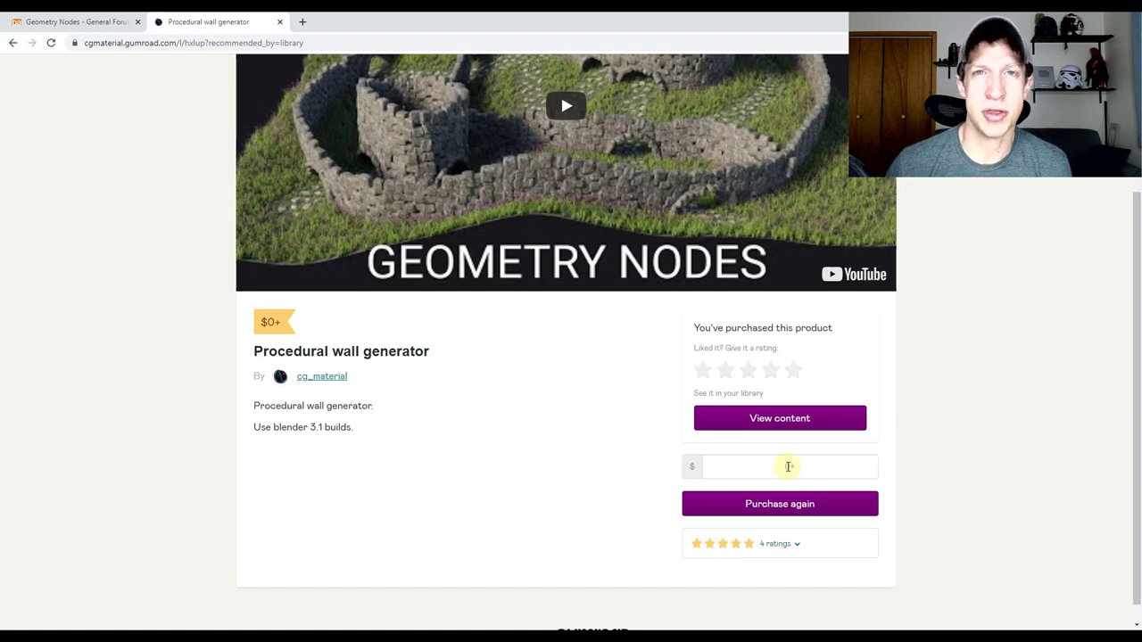
pyautogui.scroll(2, 580, 414)
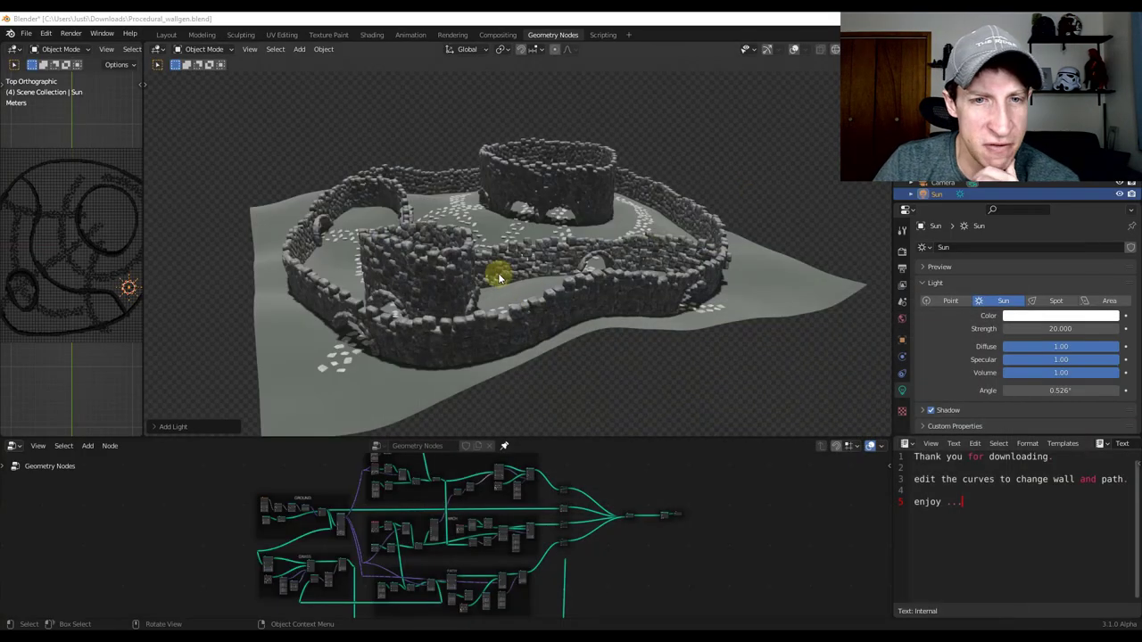
# Step: In Blender, examine the Procedural_wallgen scene's stone walls and towers up close and from several angles
pyautogui.moveTo(535, 277); pyautogui.dragTo(528, 326, button='middle')
pyautogui.scroll(5, 562, 328)
pyautogui.scroll(3, 455, 288)
pyautogui.scroll(-3, 482, 290)
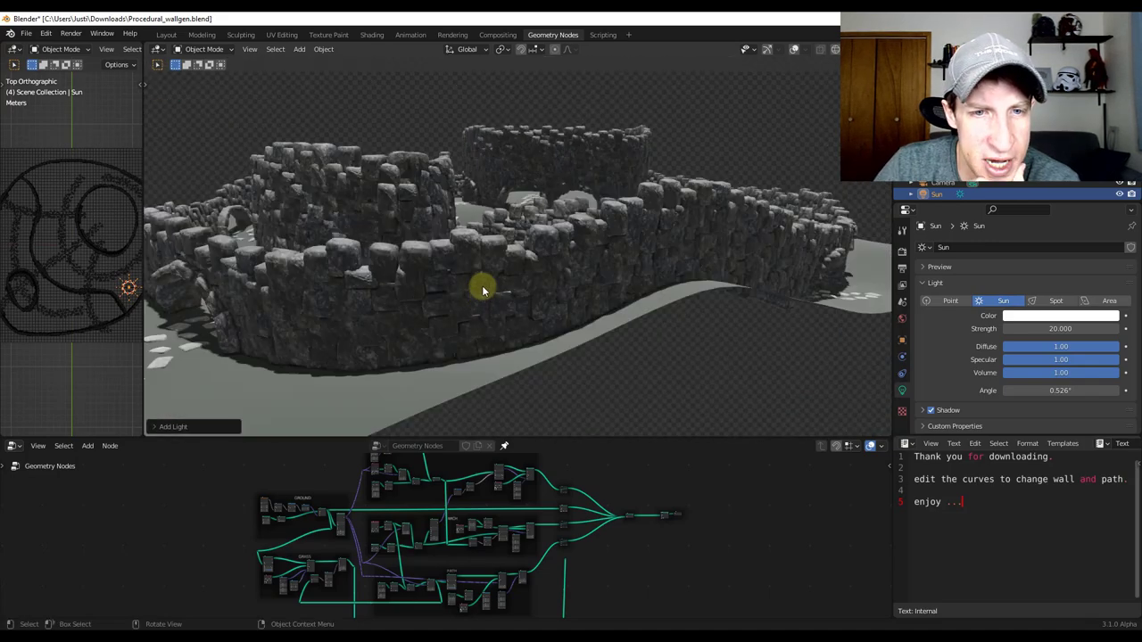
pyautogui.scroll(-5, 484, 285)
pyautogui.moveTo(523, 267)
pyautogui.mouseDown(button='middle')
pyautogui.moveTo(532, 286)
pyautogui.moveTo(651, 275)
pyautogui.moveTo(516, 281)
pyautogui.moveTo(514, 312)
pyautogui.moveTo(538, 262)
pyautogui.moveTo(527, 270)
pyautogui.mouseUp(button='middle')
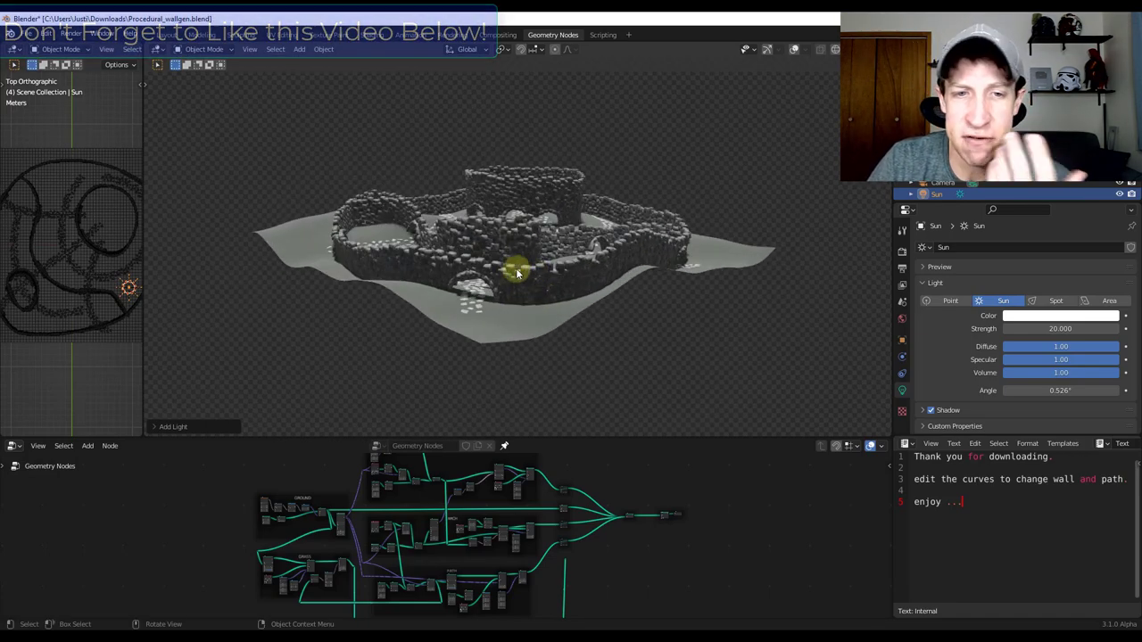
# Step: Enlarge the top view and move the selected control points of the middle curve in Edit Mode
pyautogui.click(55, 286)
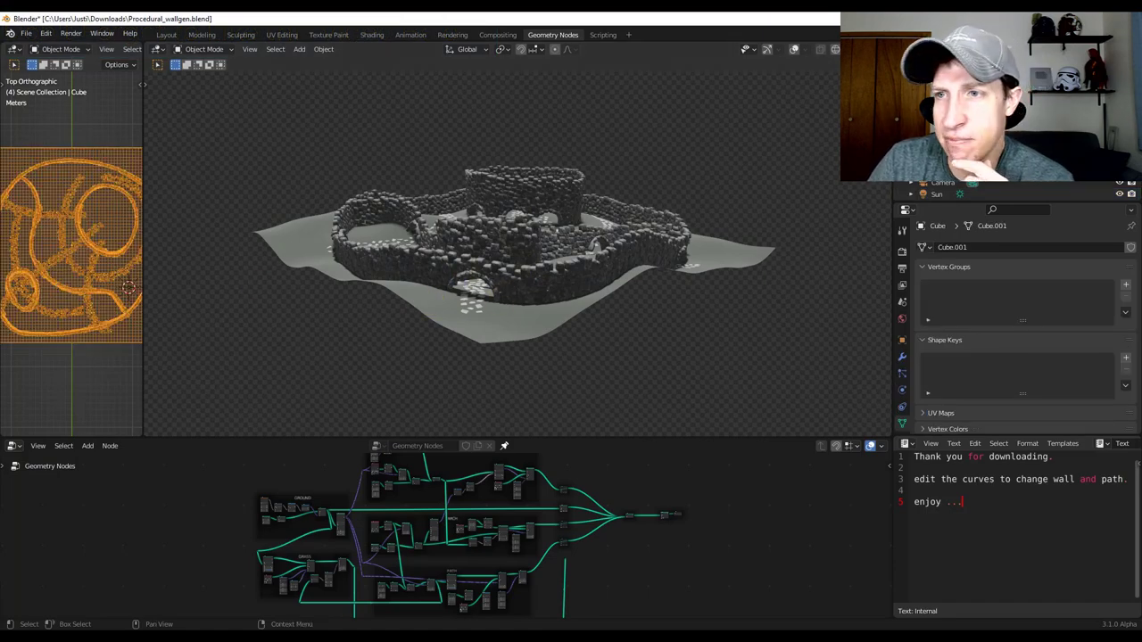
pyautogui.click(963, 134)
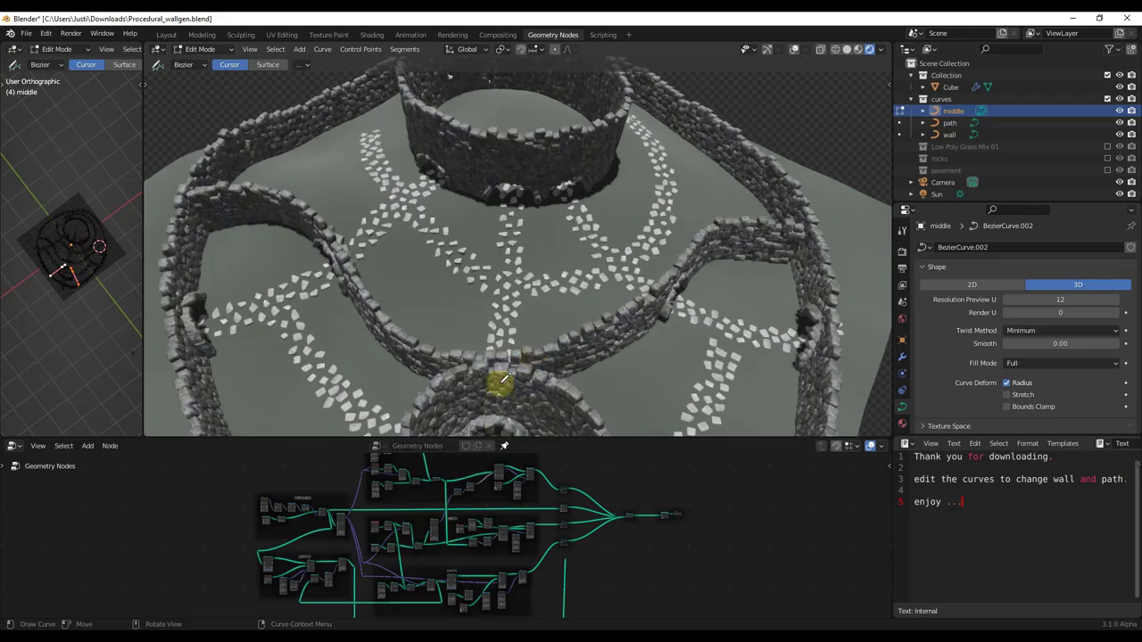
pyautogui.moveTo(500, 381)
pyautogui.mouseDown(button='middle')
pyautogui.moveTo(581, 365)
pyautogui.moveTo(566, 372)
pyautogui.moveTo(357, 250)
pyautogui.mouseUp(button='middle')
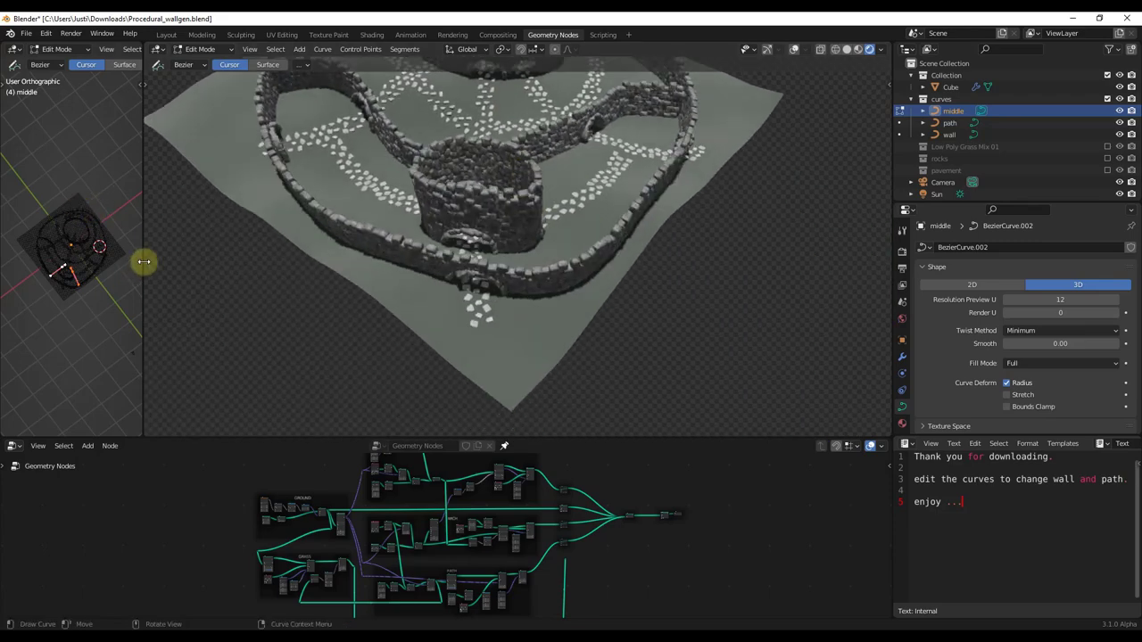
pyautogui.moveTo(144, 258); pyautogui.dragTo(219, 258)
pyautogui.scroll(3, 105, 301)
pyautogui.press('g')
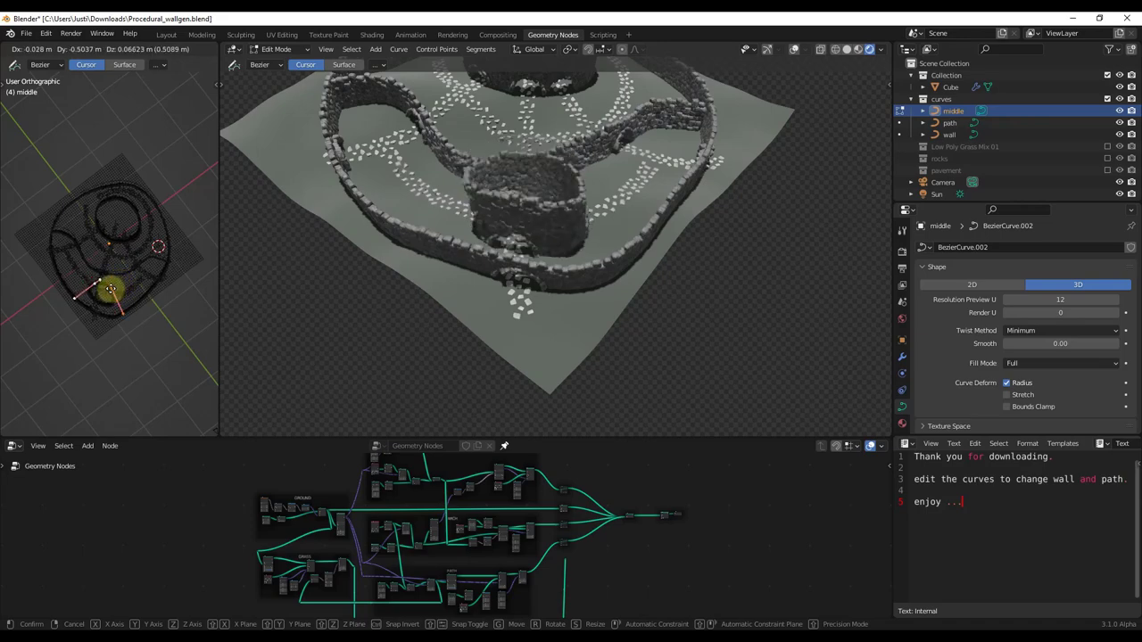
pyautogui.click(107, 290)
# Step: Examine how the archways, outer wall and stone path generate around the small tower after moving the curve
pyautogui.scroll(8, 533, 248)
pyautogui.scroll(-4, 454, 288)
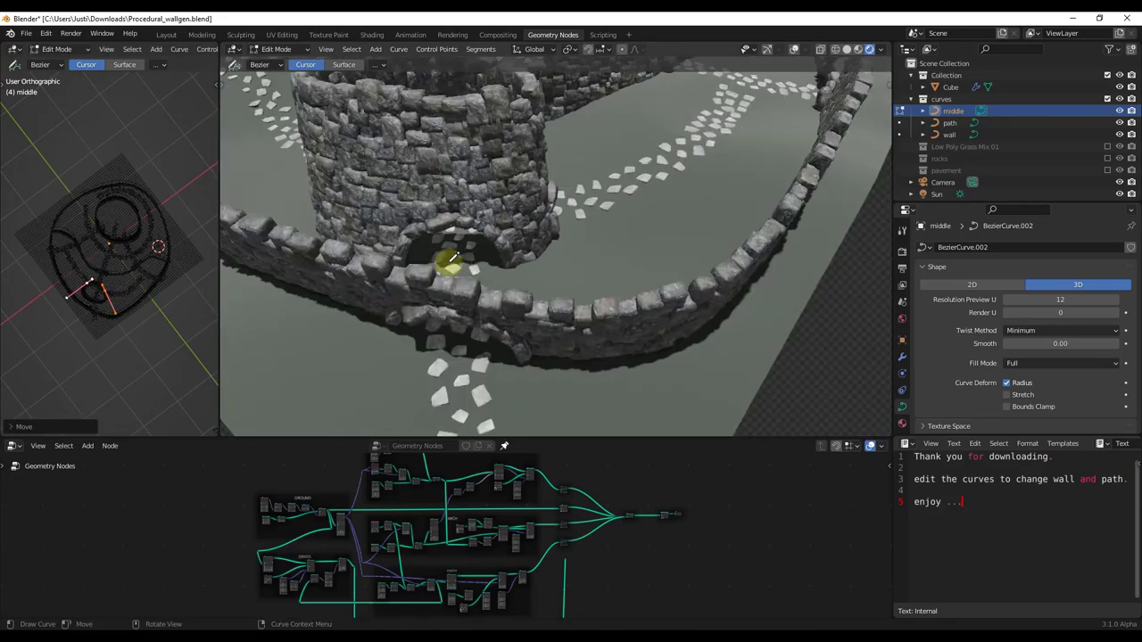
pyautogui.scroll(4, 437, 257)
pyautogui.scroll(2, 390, 229)
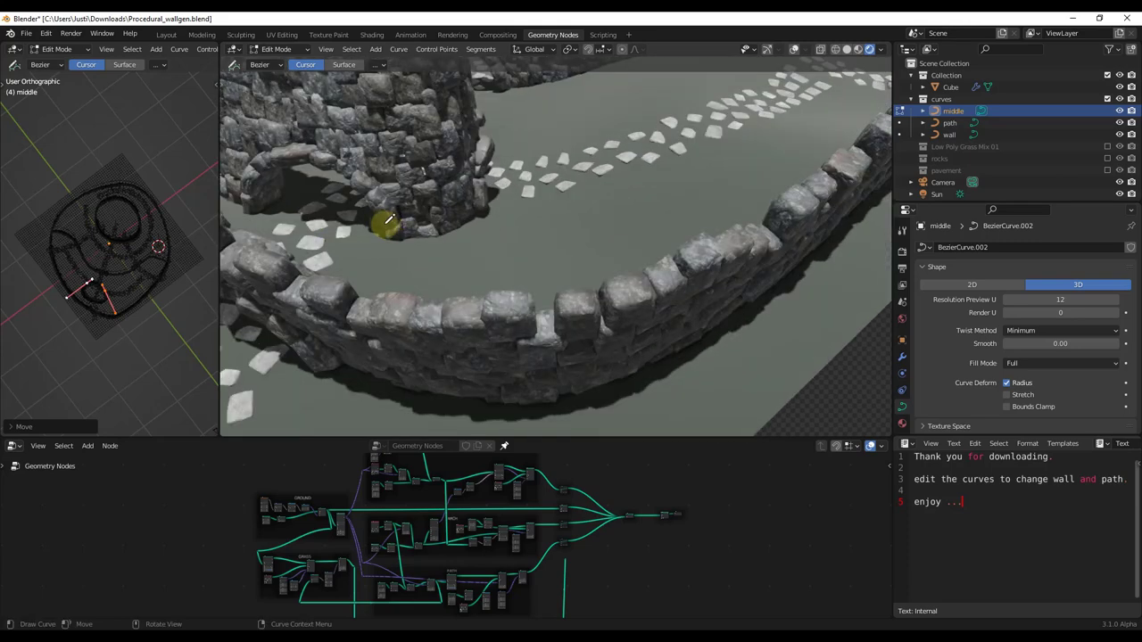
pyautogui.scroll(-5, 388, 219)
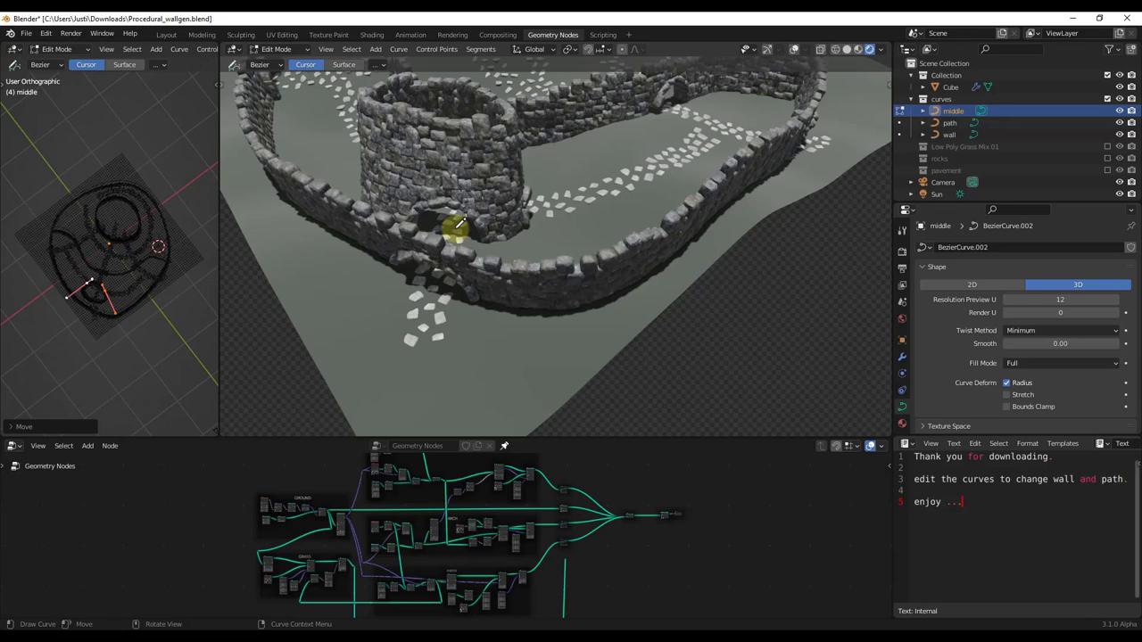
pyautogui.scroll(4, 464, 219)
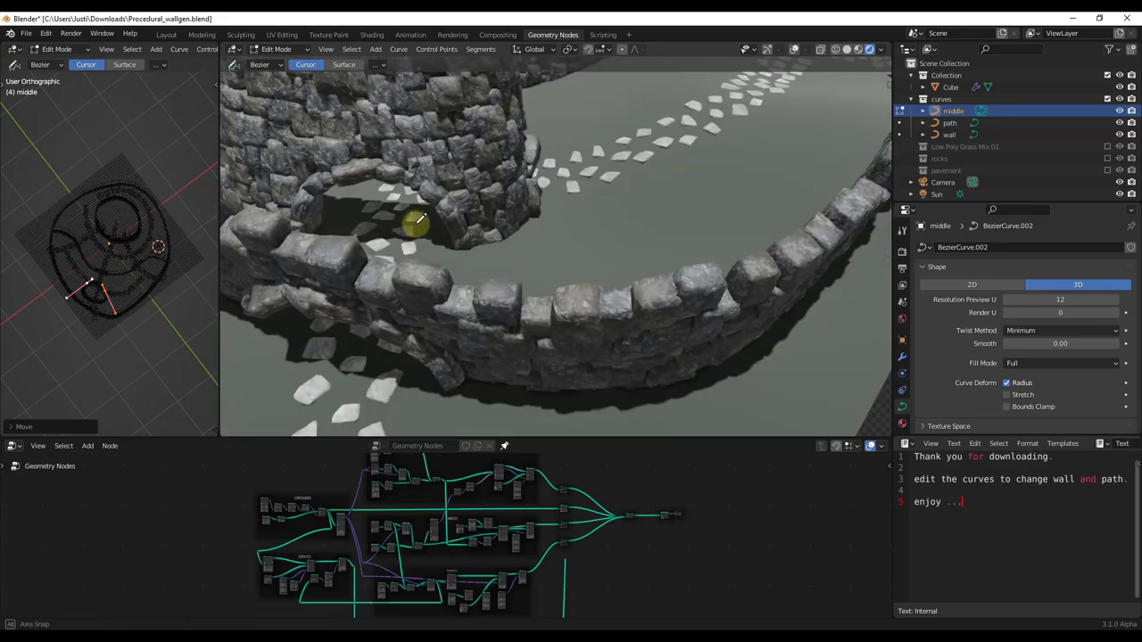
pyautogui.scroll(3, 423, 220)
pyautogui.scroll(-1, 464, 230)
pyautogui.scroll(-6, 509, 241)
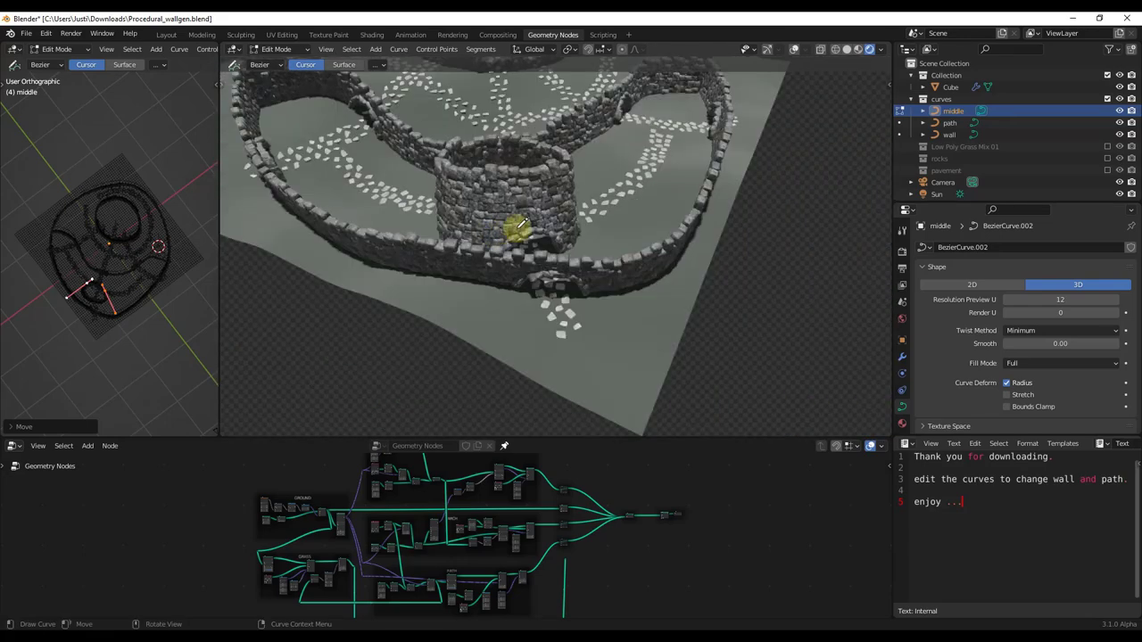
pyautogui.moveTo(551, 221); pyautogui.dragTo(595, 183, button='middle')
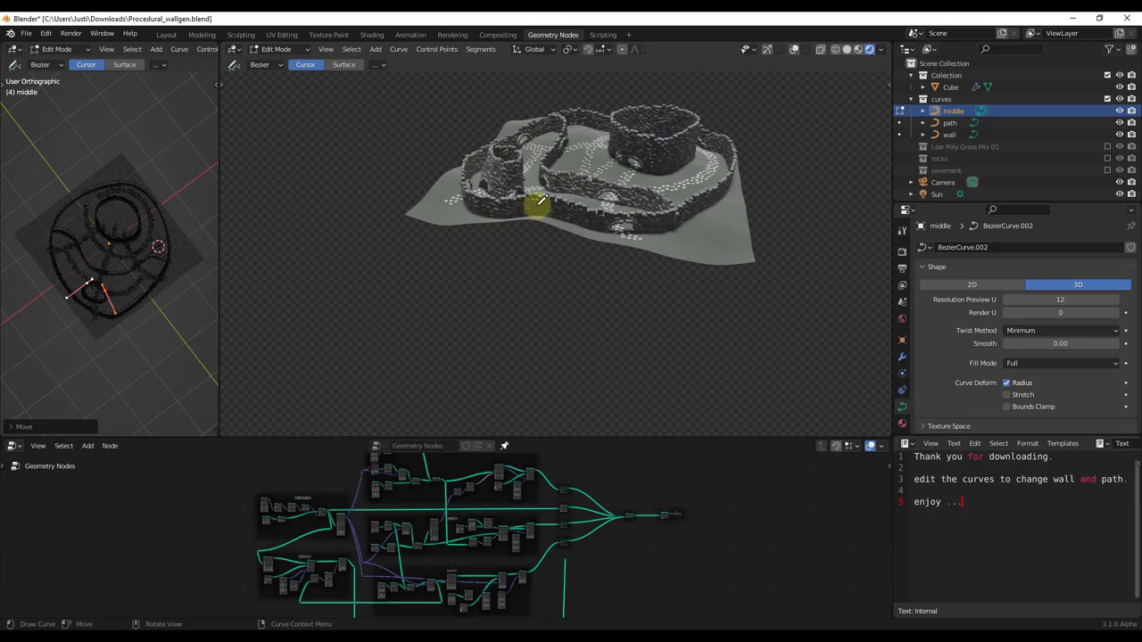
# Step: Open the recent file procedural_wallgen_tutorial.blend without saving the changes to the current file
pyautogui.click(26, 34)
pyautogui.moveTo(63, 71)
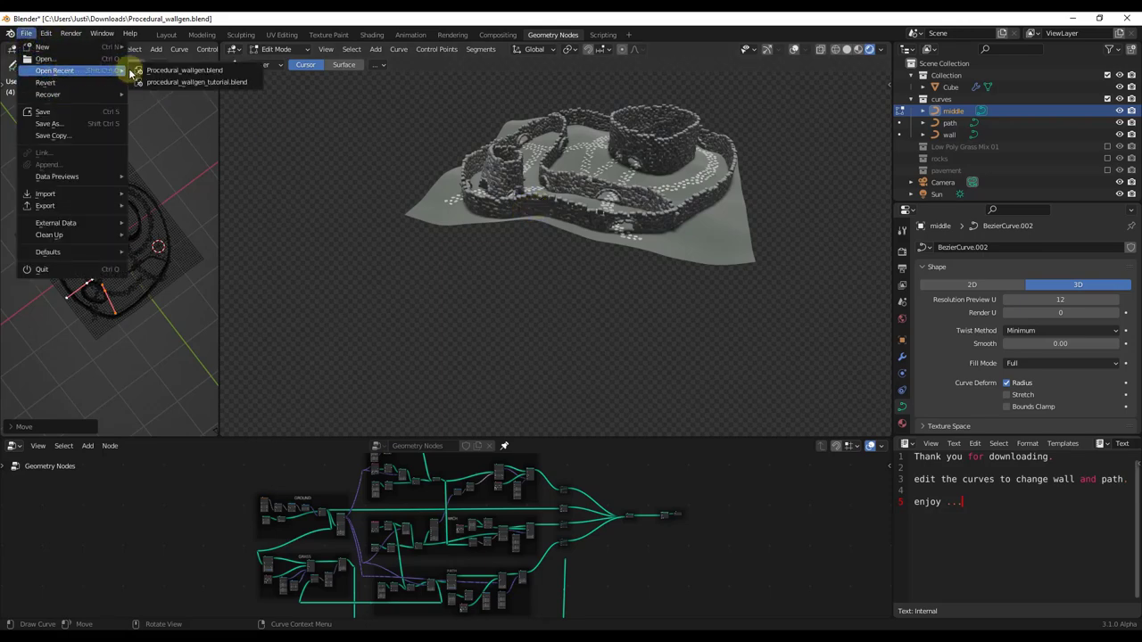
pyautogui.click(187, 82)
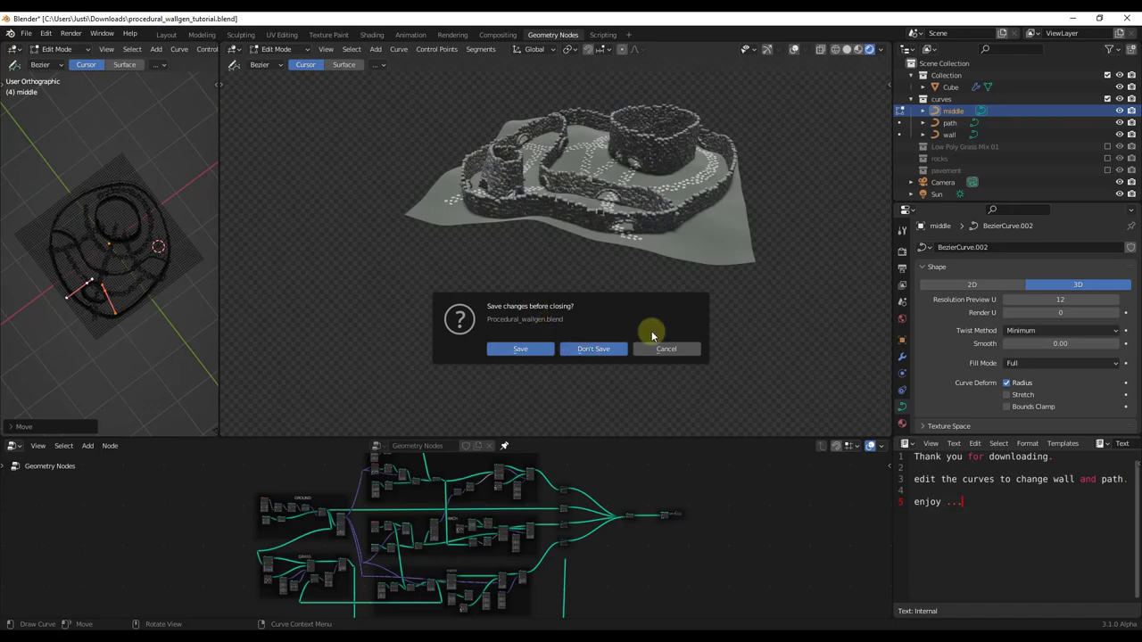
pyautogui.click(593, 349)
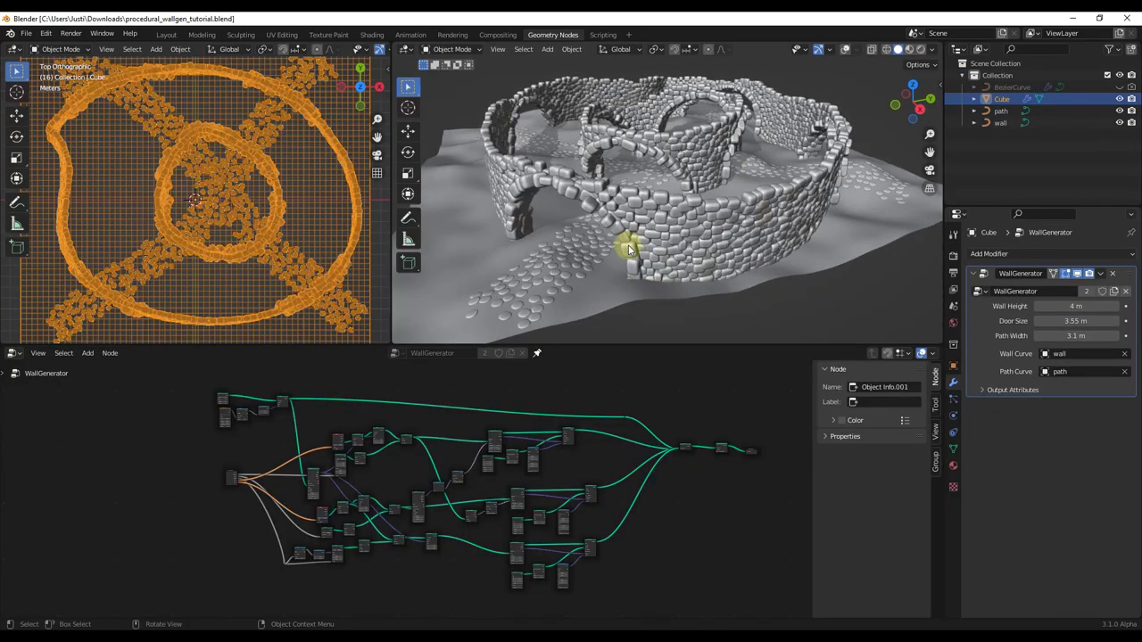
# Step: Undo the last change to the Cube's wall generator modifier
pyautogui.moveTo(629, 252); pyautogui.dragTo(858, 267, button='middle')
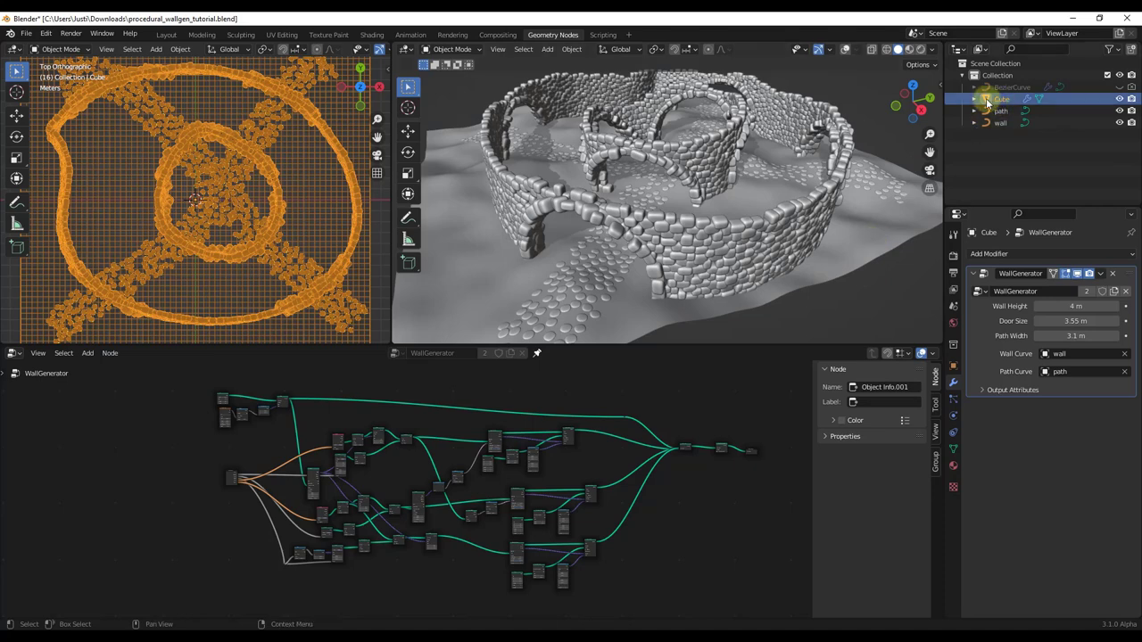
pyautogui.hotkey('ctrl', 'z')
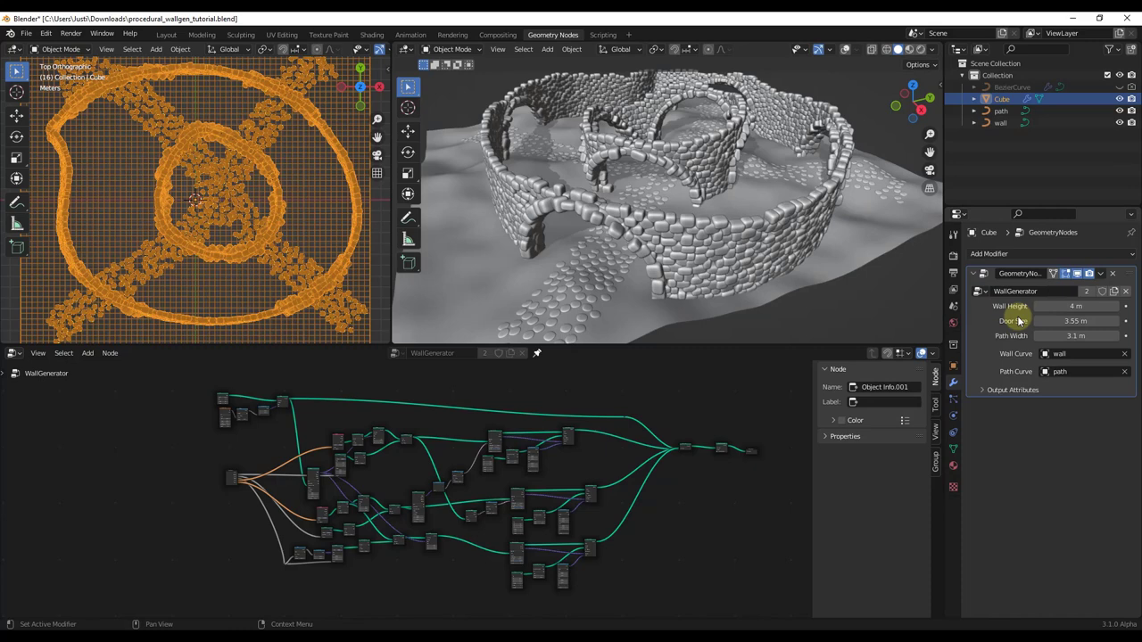
pyautogui.moveTo(726, 224); pyautogui.dragTo(795, 149, button='middle')
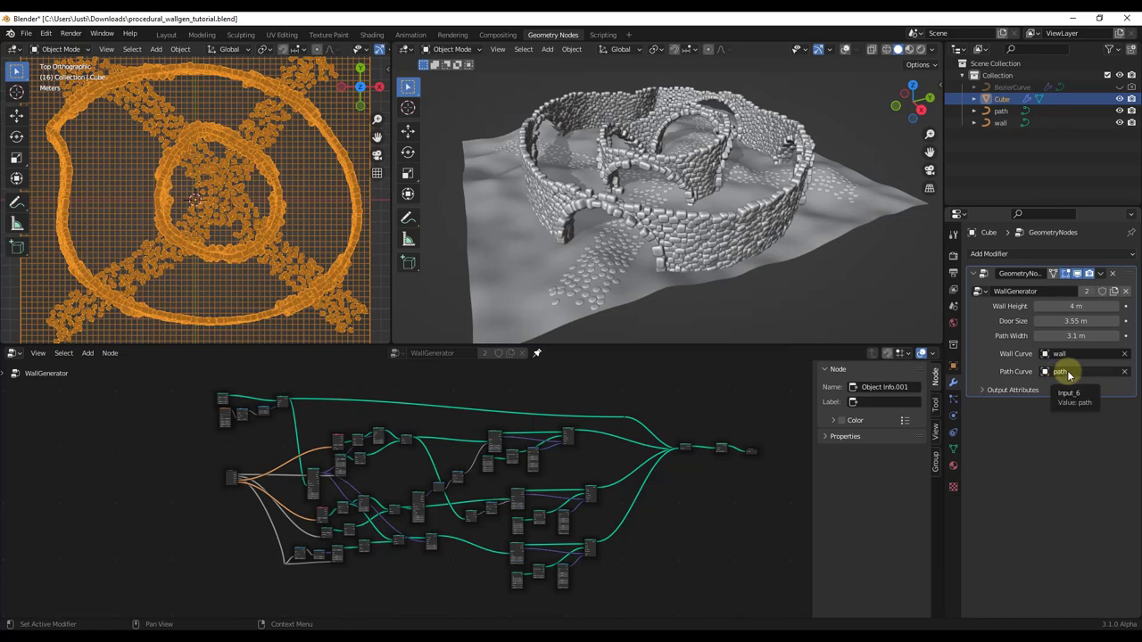
# Step: Select the path and wall curves in turn to inspect the curves that drive the generator
pyautogui.click(1001, 110)
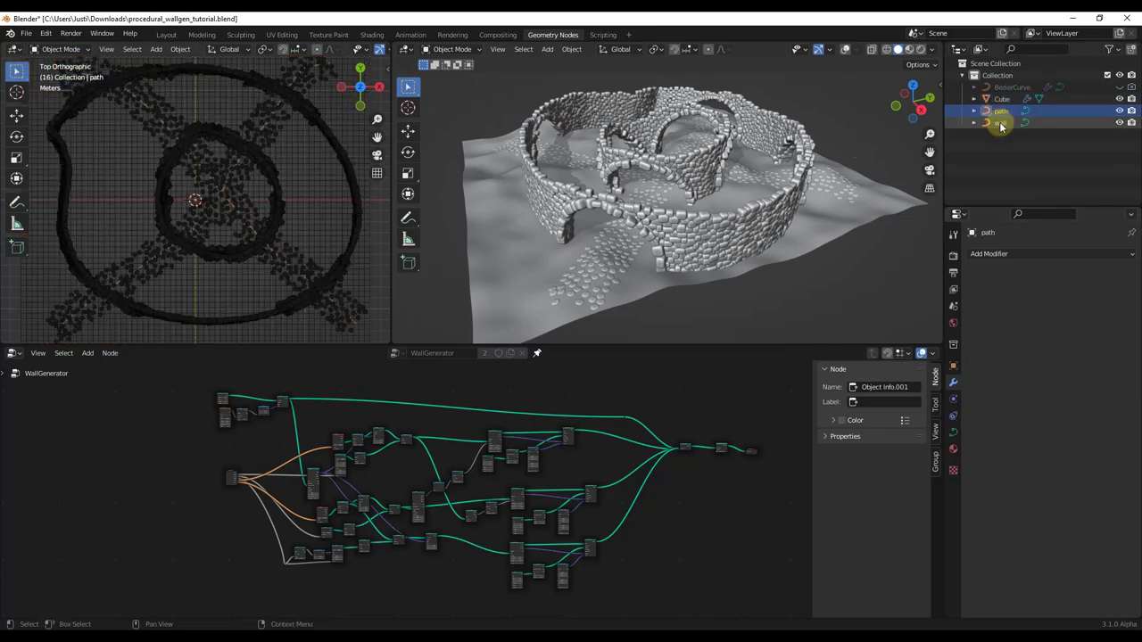
pyautogui.click(1001, 122)
pyautogui.click(1000, 110)
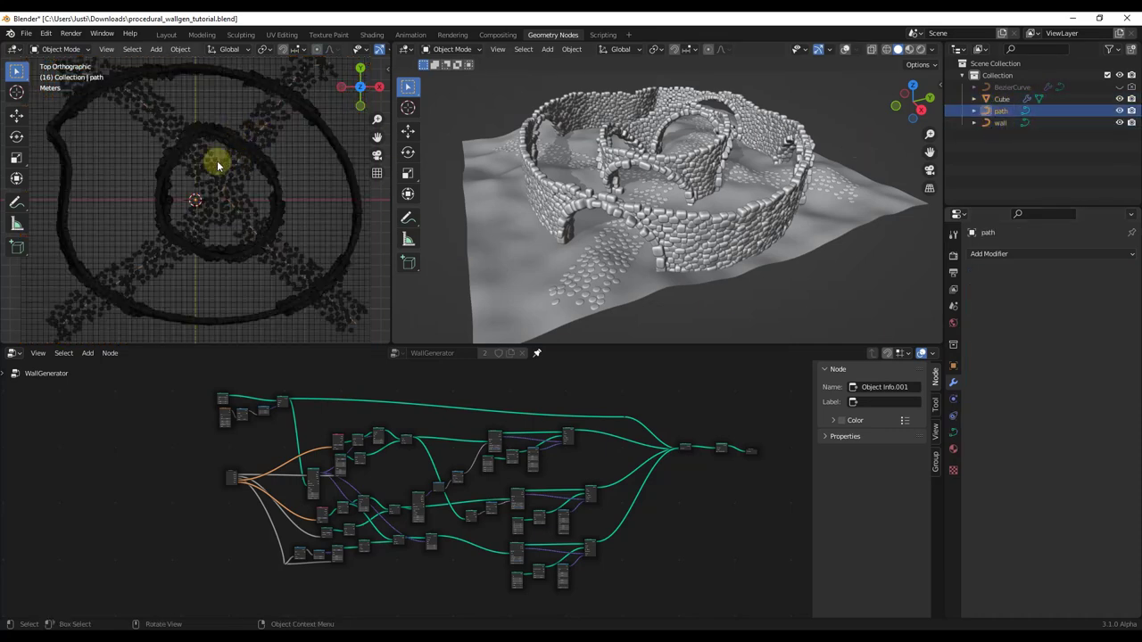
# Step: Set the Cube modifier's Wall Height to 6.72 m and Door Size to 1.69 m, then inspect the front archway
pyautogui.click(995, 99)
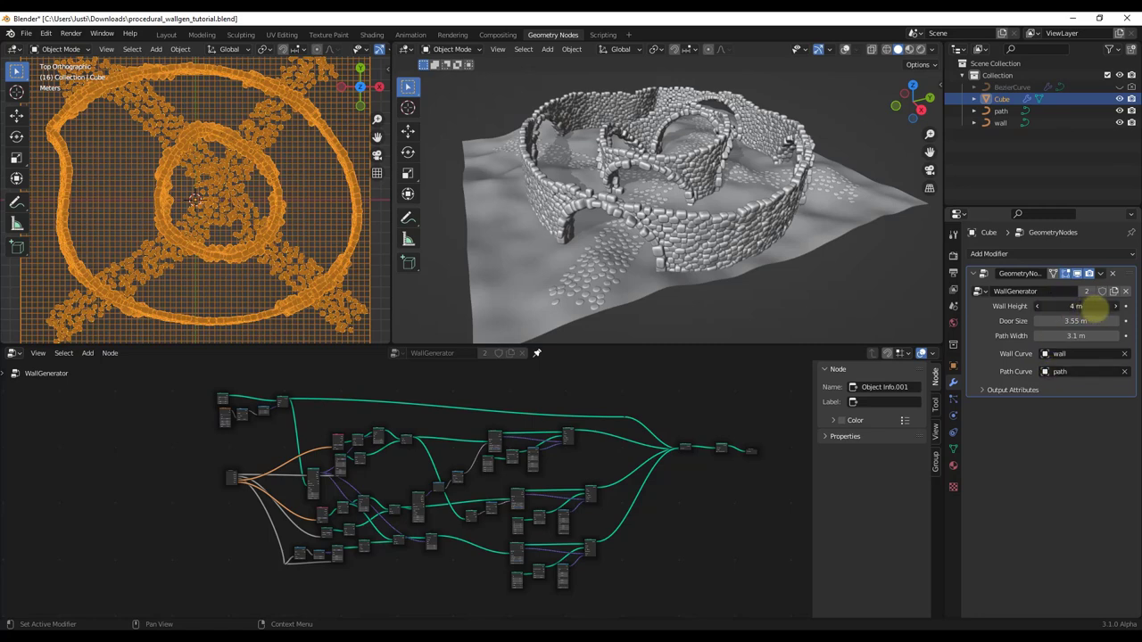
pyautogui.moveTo(1104, 309); pyautogui.dragTo(676, 167)
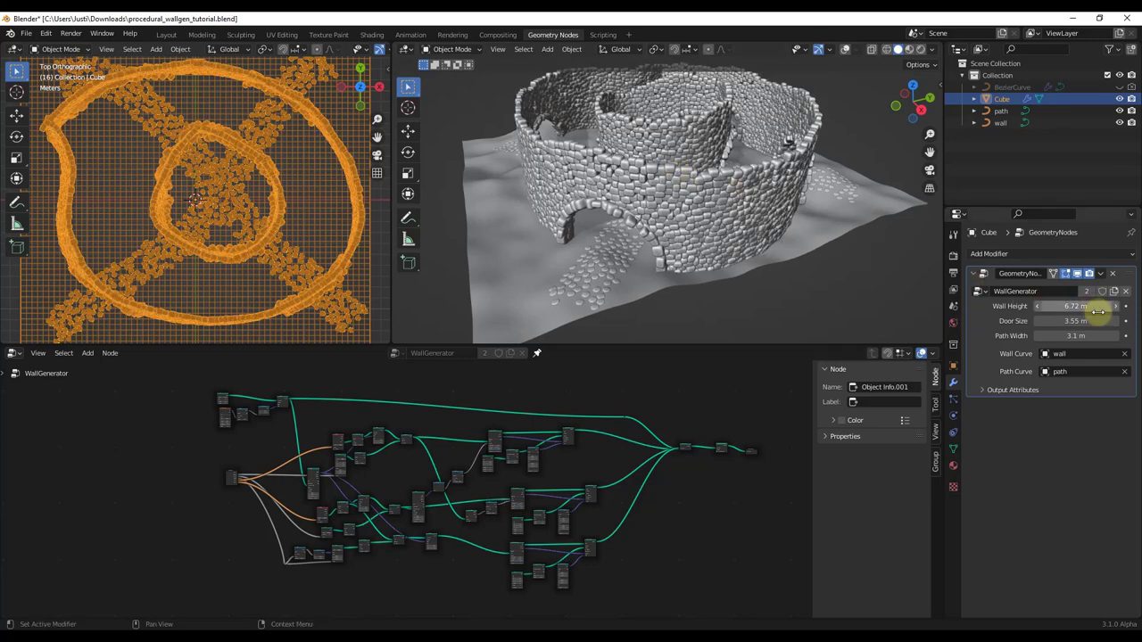
pyautogui.moveTo(1077, 321); pyautogui.dragTo(946, 306)
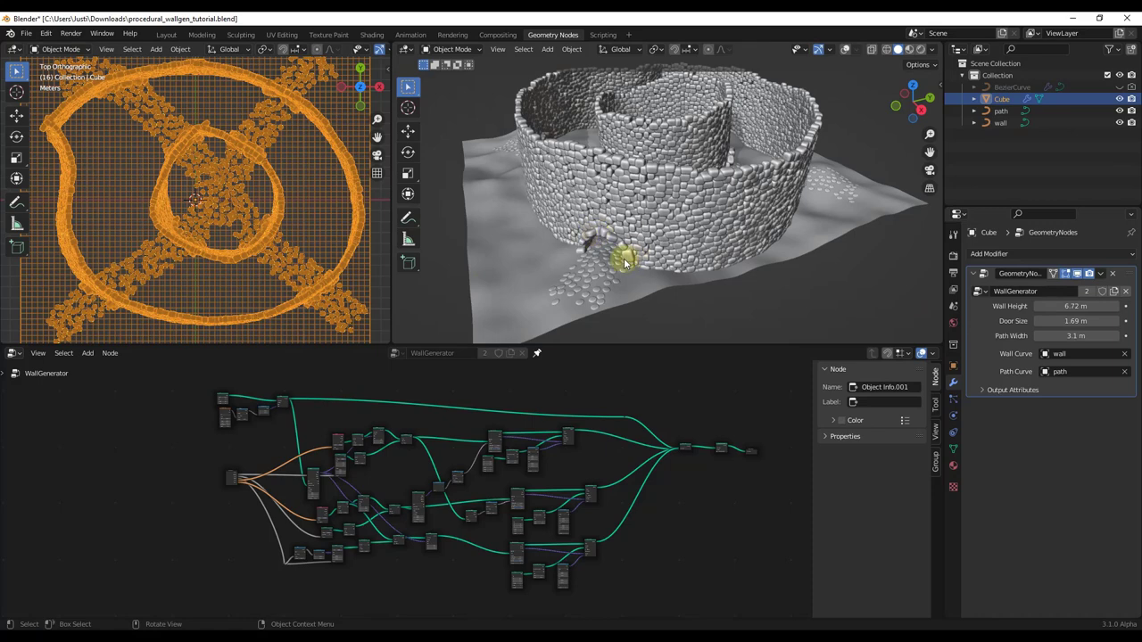
pyautogui.moveTo(602, 245); pyautogui.dragTo(639, 192, button='middle')
pyautogui.scroll(3, 639, 192)
pyautogui.scroll(3, 639, 191)
pyautogui.scroll(-4, 574, 170)
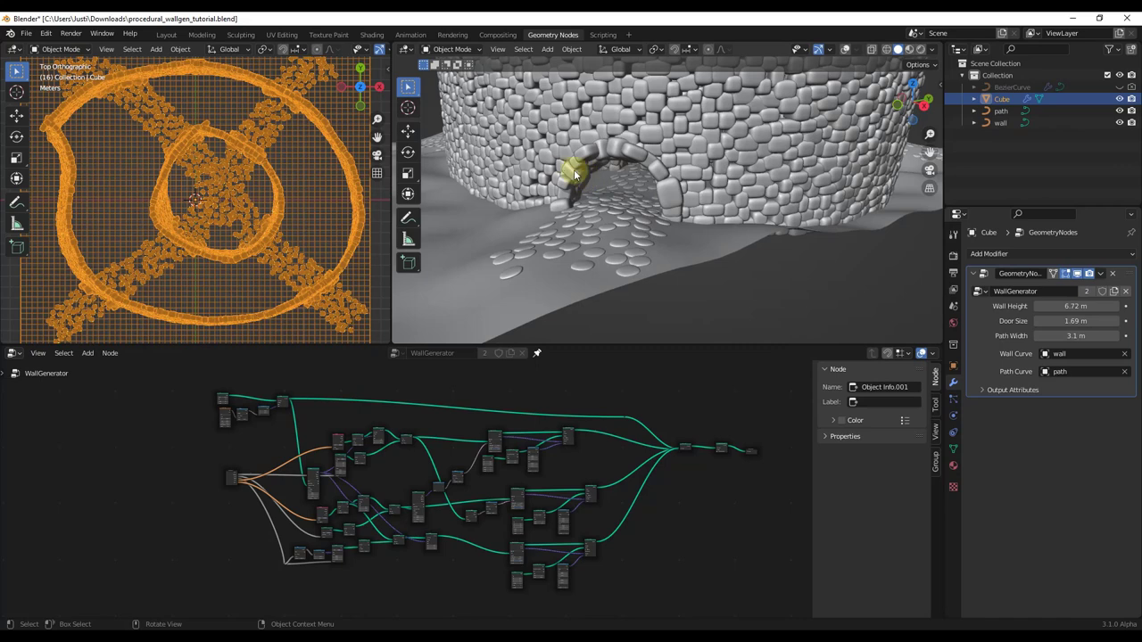
pyautogui.moveTo(573, 170); pyautogui.dragTo(911, 274, button='middle')
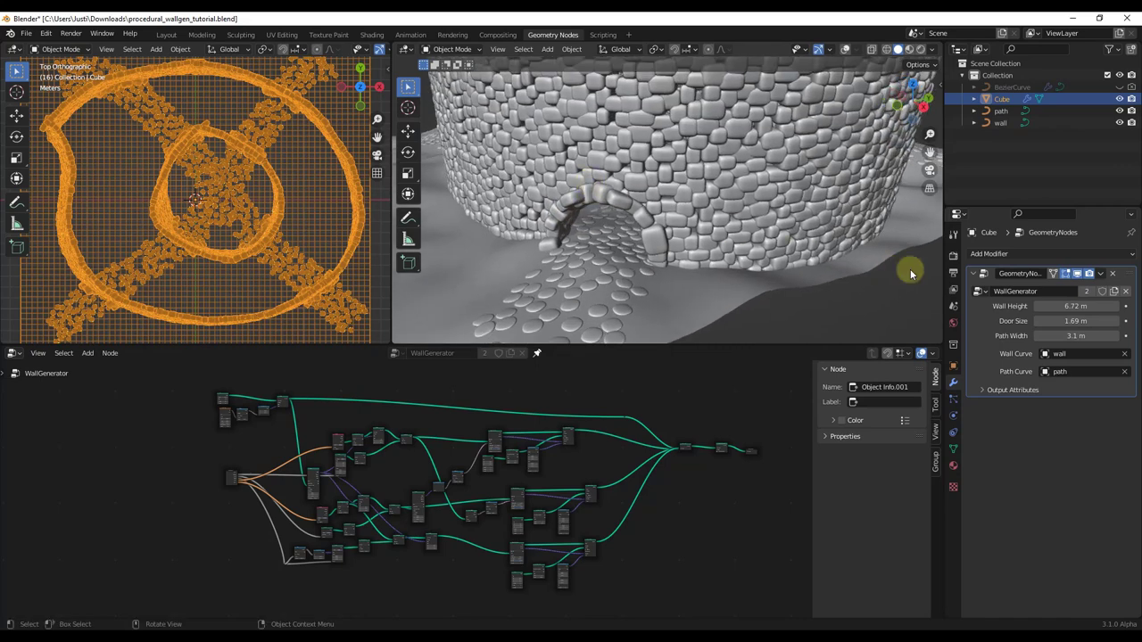
# Step: Set the wall generator's Path Width to 2 m
pyautogui.click(1039, 337)
pyautogui.write('2')
pyautogui.press('Return')
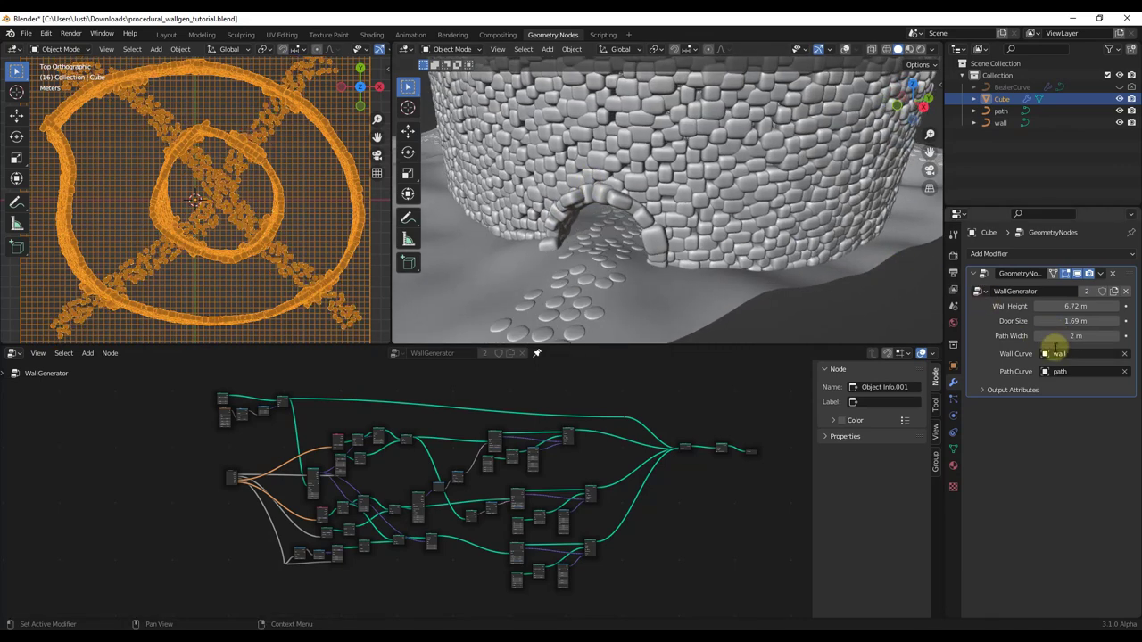
# Step: Set the wall generator's Path Width to 1 m and inspect the narrower path through the archway
pyautogui.click(1080, 336)
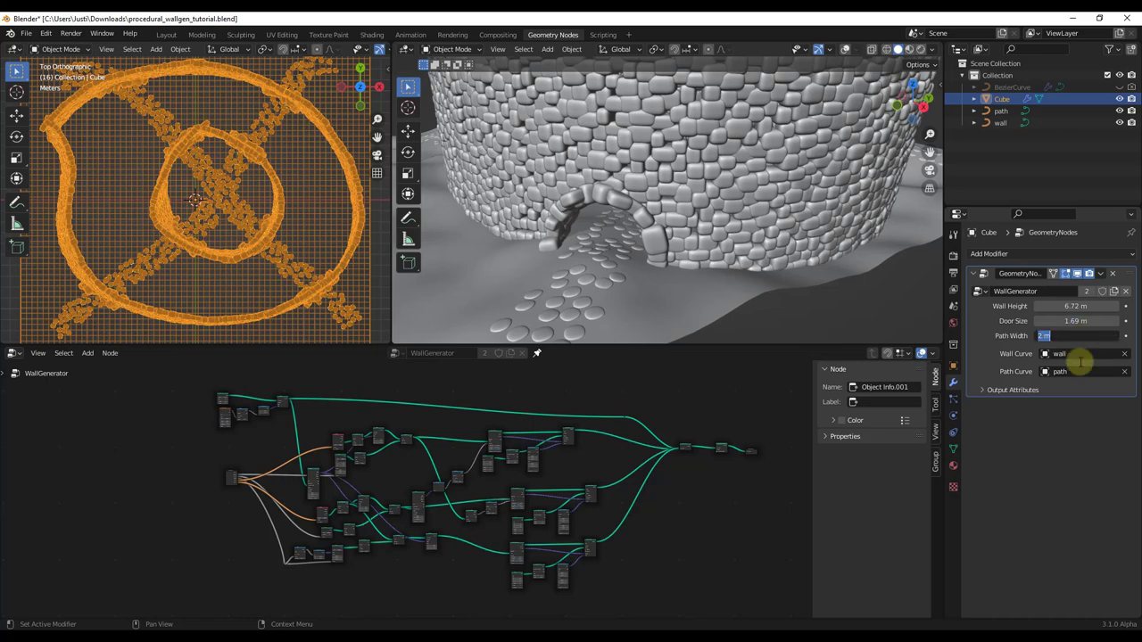
pyautogui.press('Return')
pyautogui.click(1071, 332)
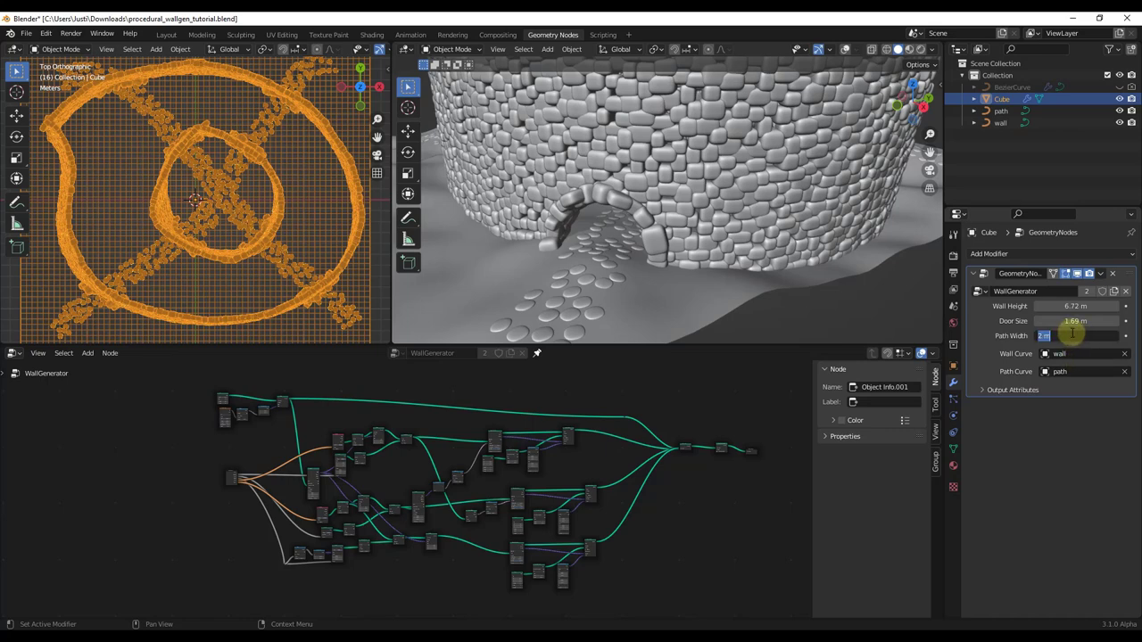
pyautogui.write('1')
pyautogui.press('Return')
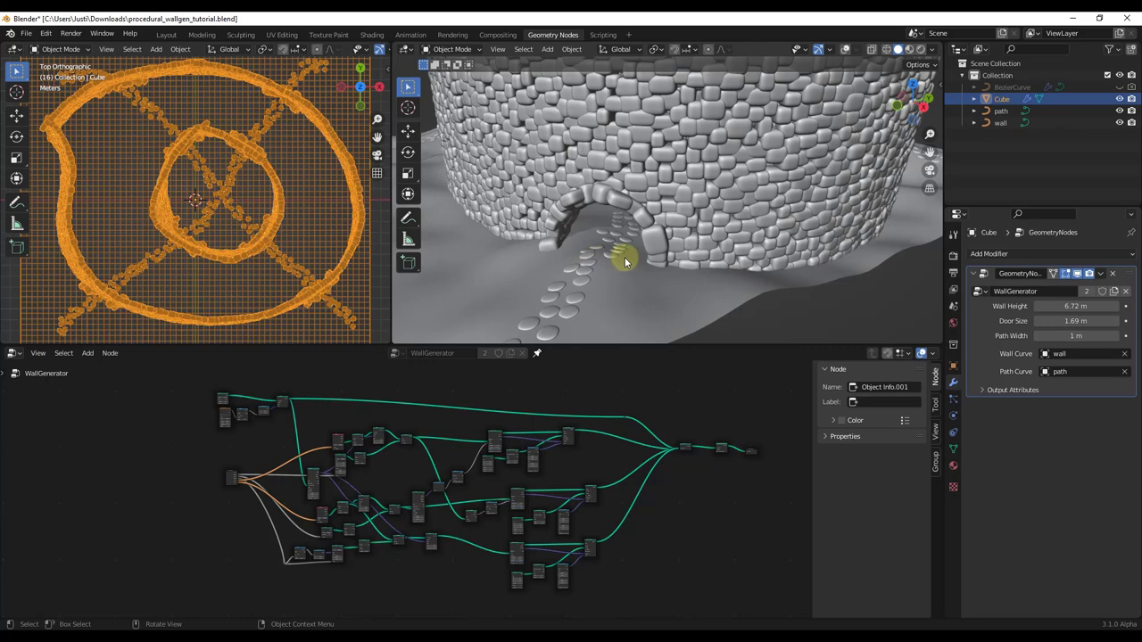
pyautogui.moveTo(624, 255)
pyautogui.mouseDown(button='middle')
pyautogui.moveTo(587, 243)
pyautogui.moveTo(599, 199)
pyautogui.moveTo(636, 189)
pyautogui.moveTo(622, 199)
pyautogui.moveTo(612, 247)
pyautogui.mouseUp(button='middle')
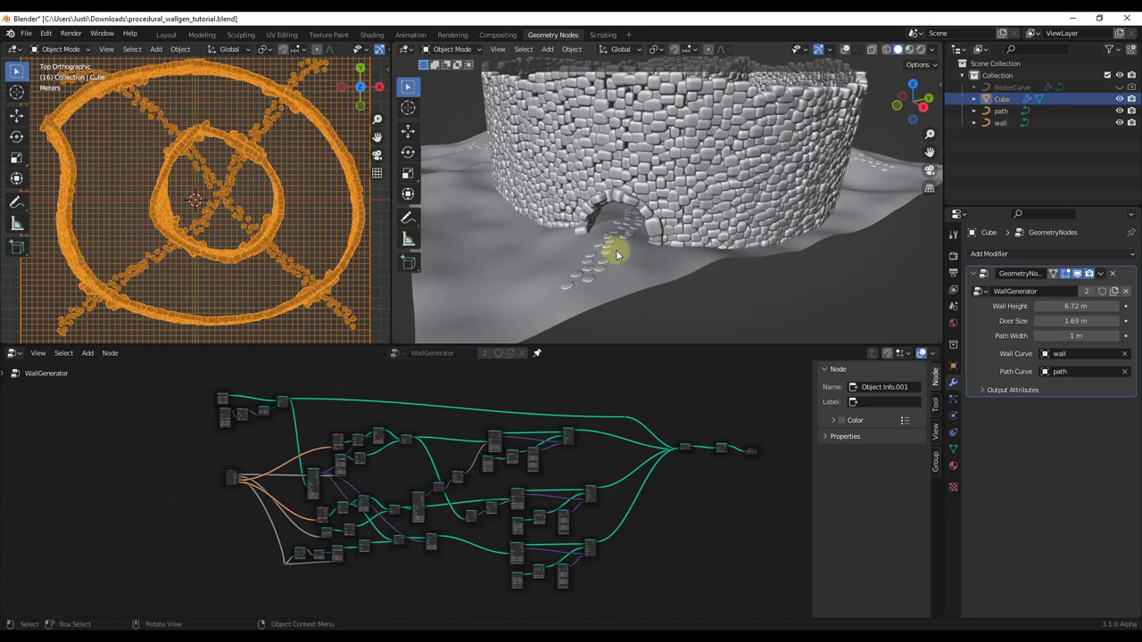
pyautogui.scroll(-4, 622, 223)
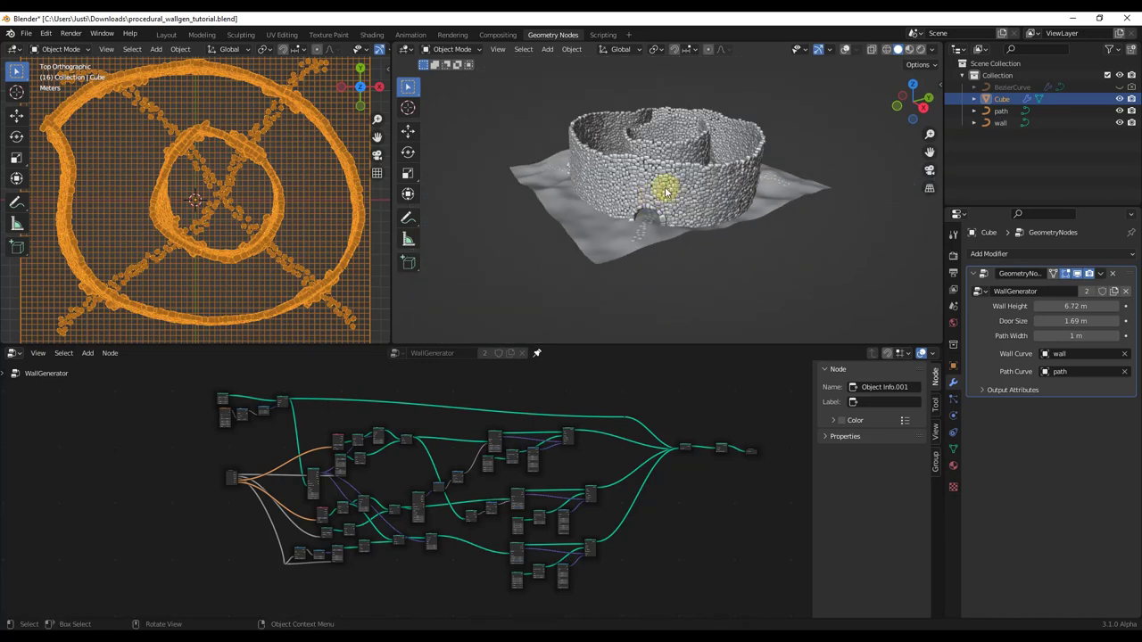
# Step: Delete the existing wall and path curves, leaving only the terrain
pyautogui.click(999, 126)
pyautogui.click(984, 124)
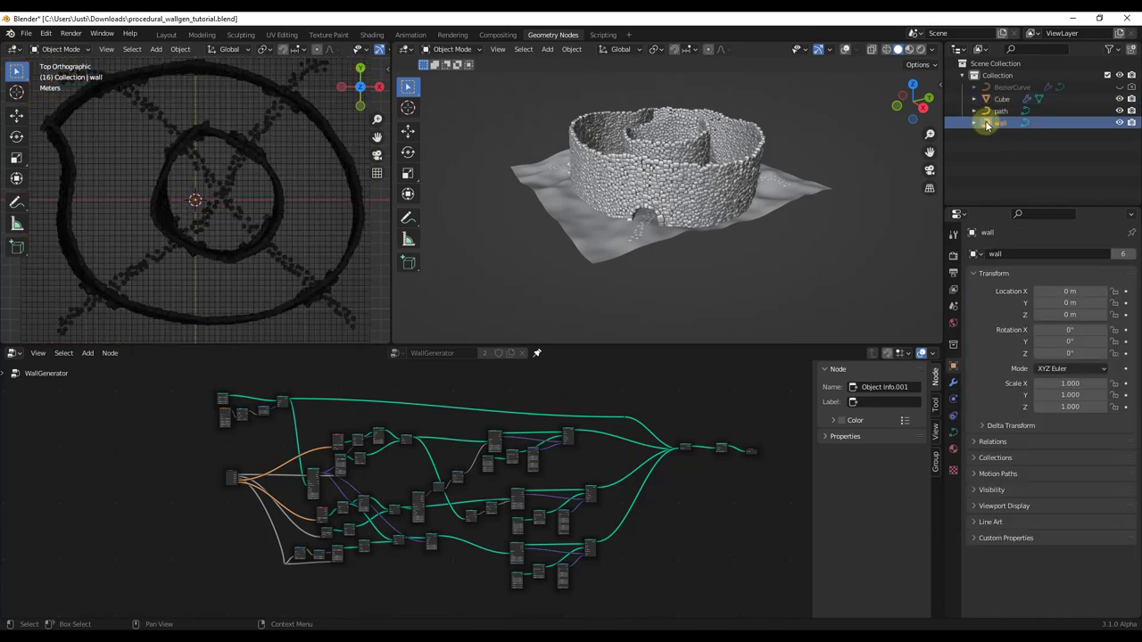
pyautogui.press('x')
pyautogui.click(995, 111)
pyautogui.press('x')
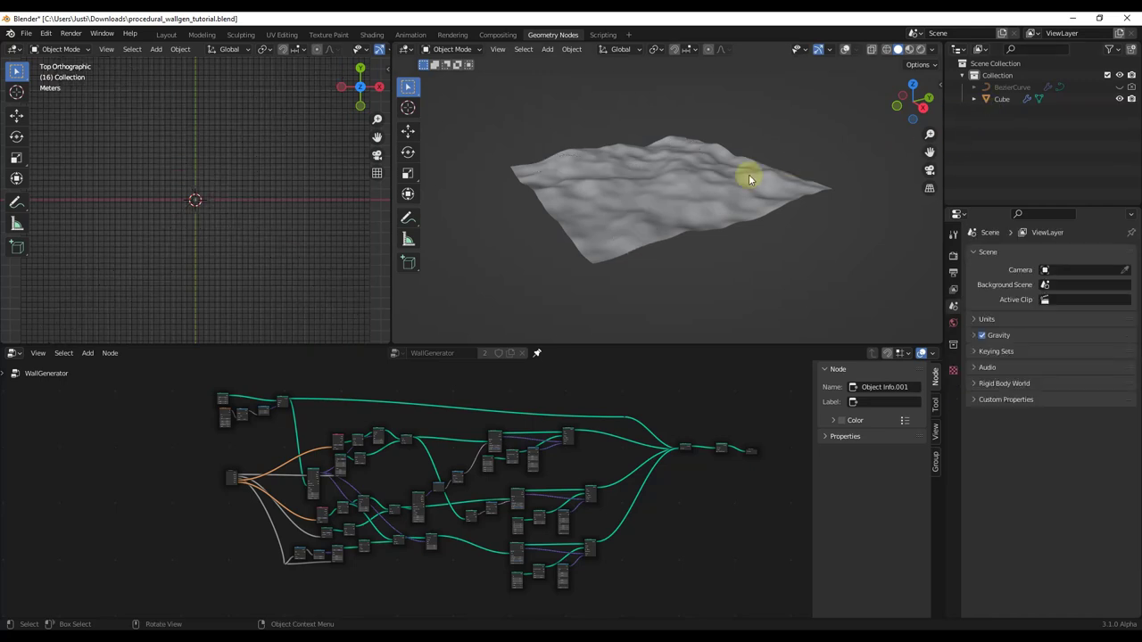
pyautogui.moveTo(704, 198); pyautogui.dragTo(659, 203, button='middle')
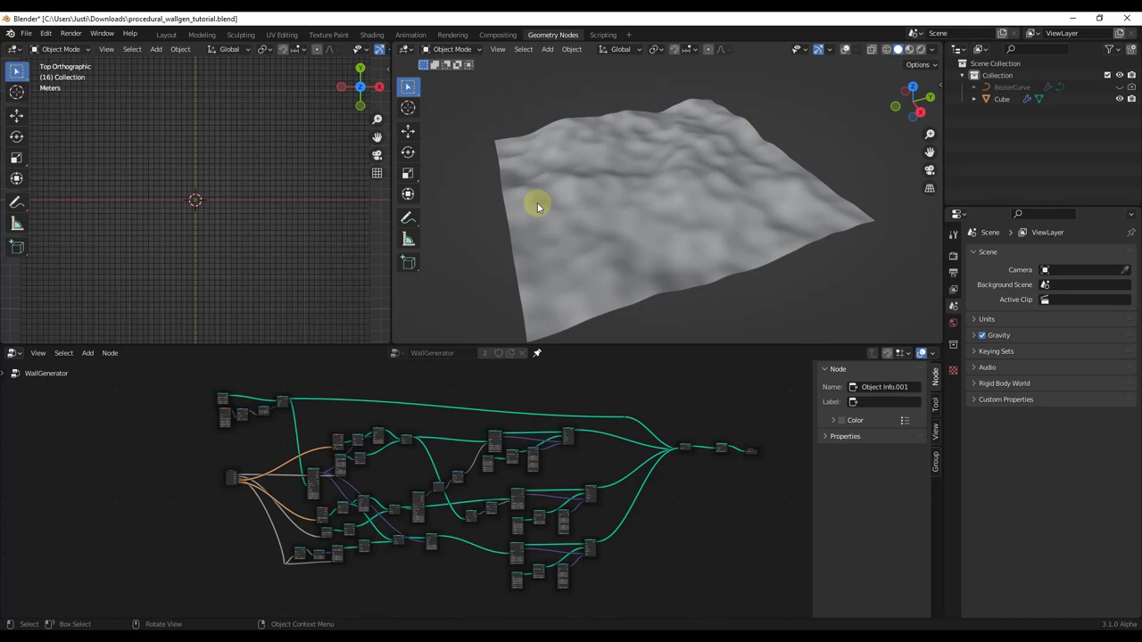
# Step: Add a Bezier curve at the origin and dissolve all its default vertices in Edit Mode
pyautogui.hotkey('shift', 'a')
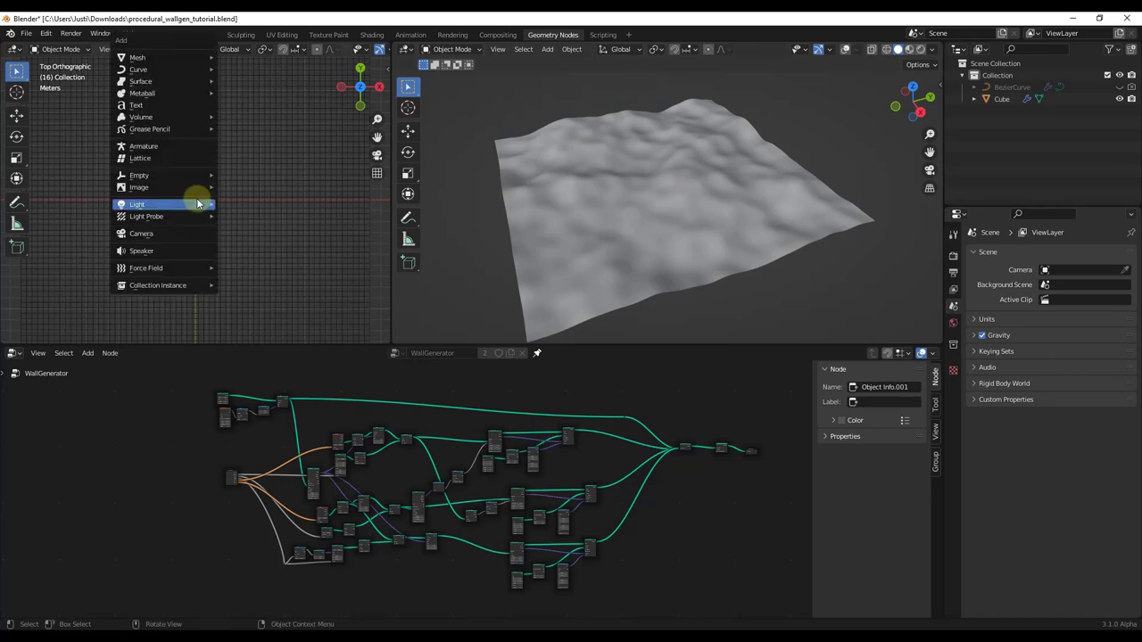
pyautogui.moveTo(183, 69)
pyautogui.click(246, 68)
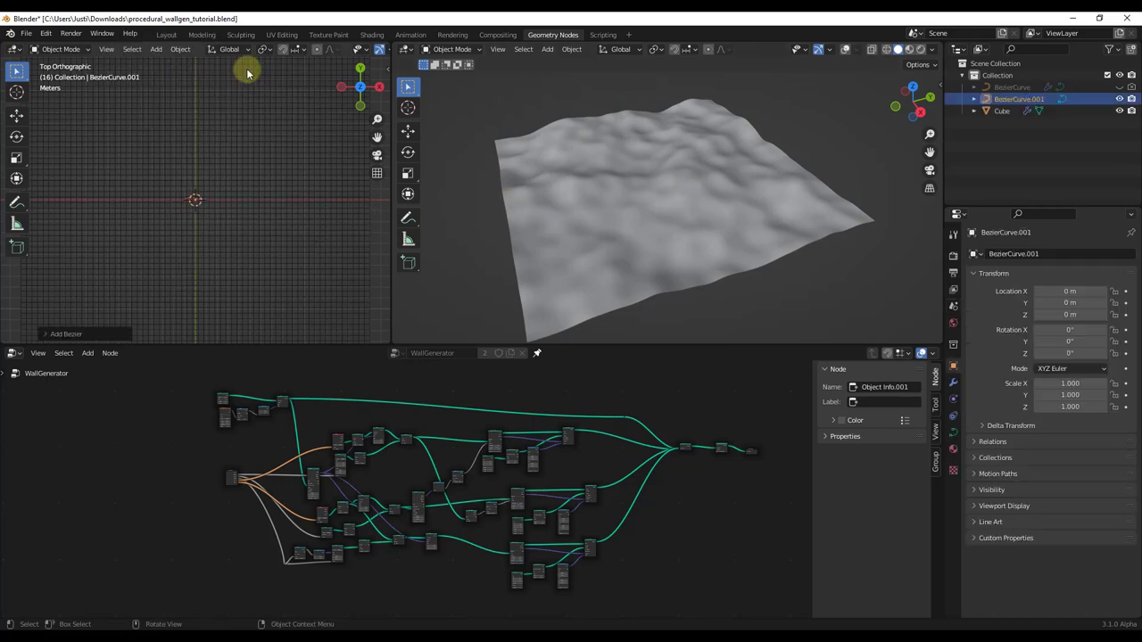
pyautogui.press('Tab')
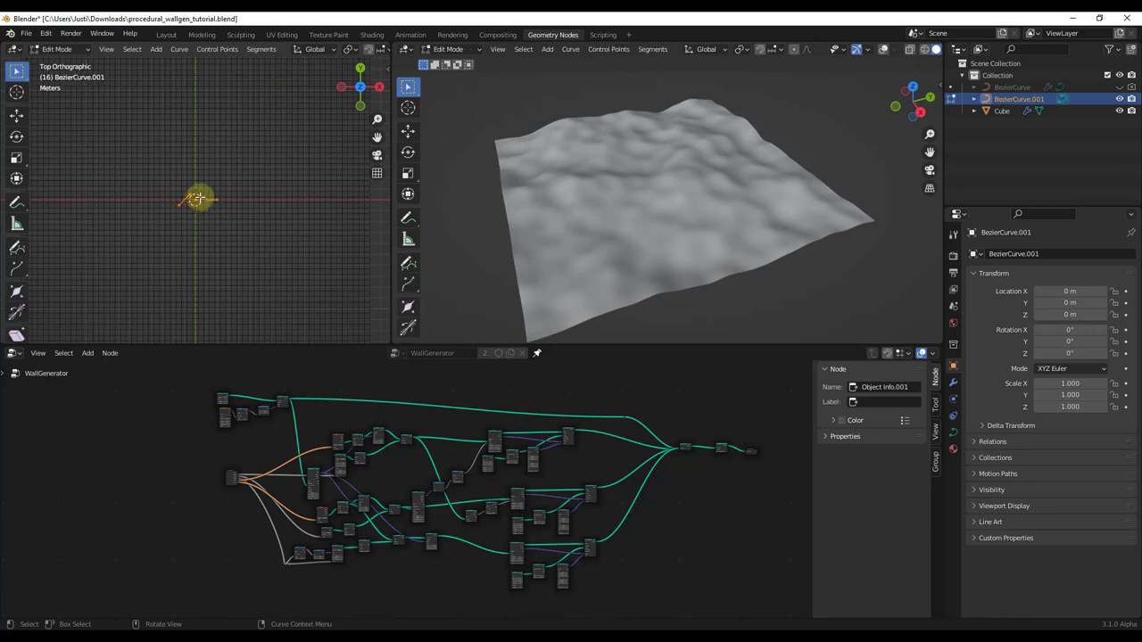
pyautogui.rightClick(196, 200)
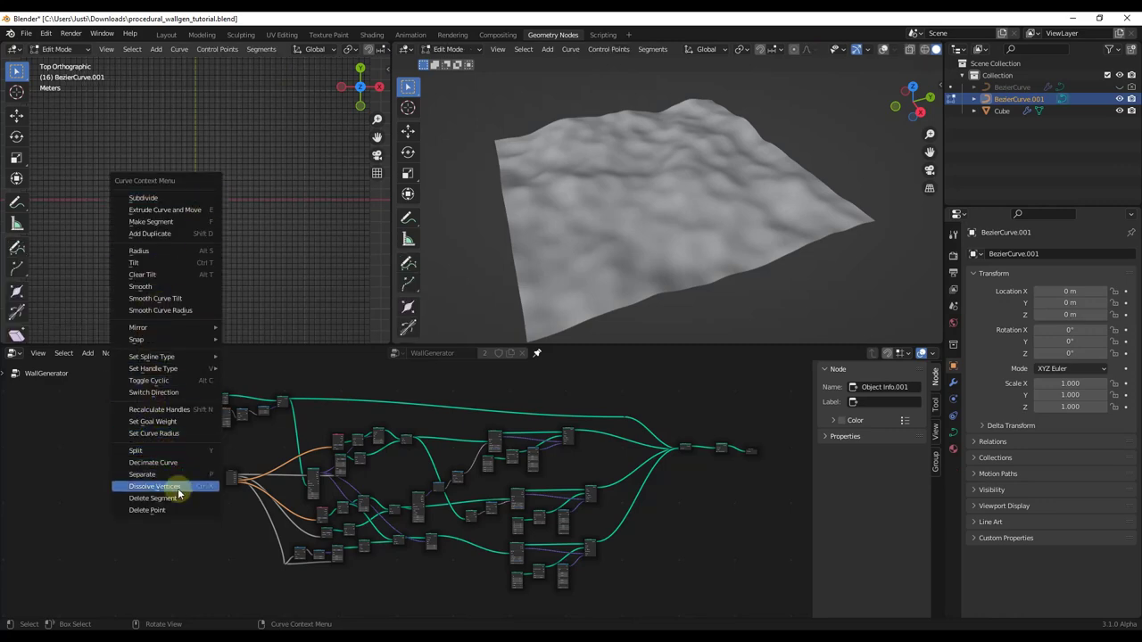
pyautogui.click(165, 486)
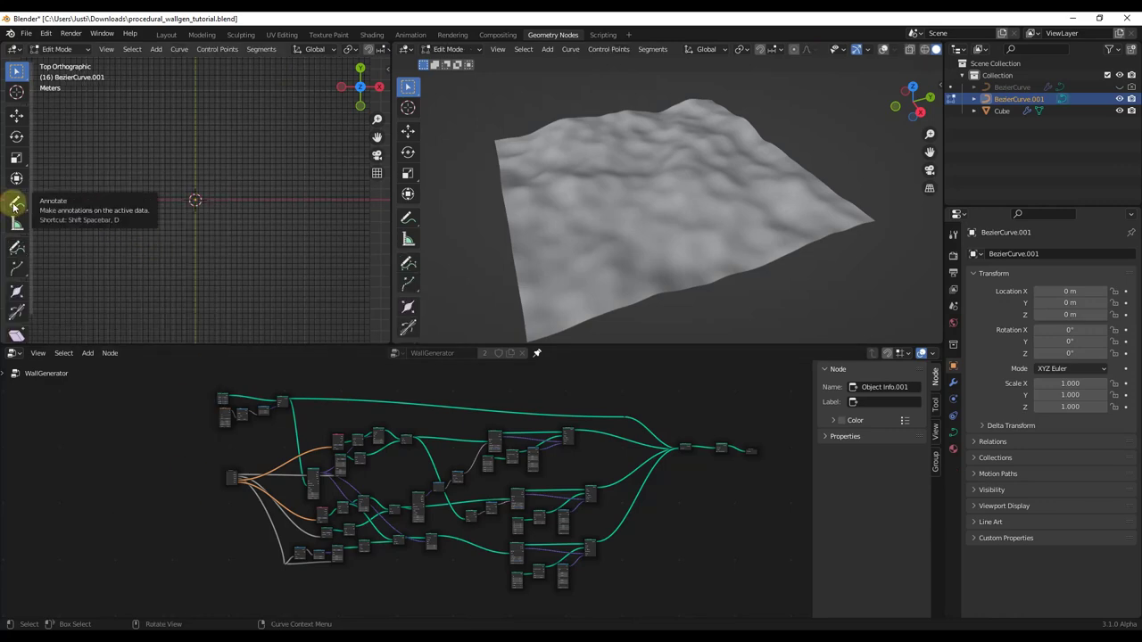
# Step: Draw a winding N-shaped freehand curve across the terrain in the top view with the Draw tool
pyautogui.click(16, 203)
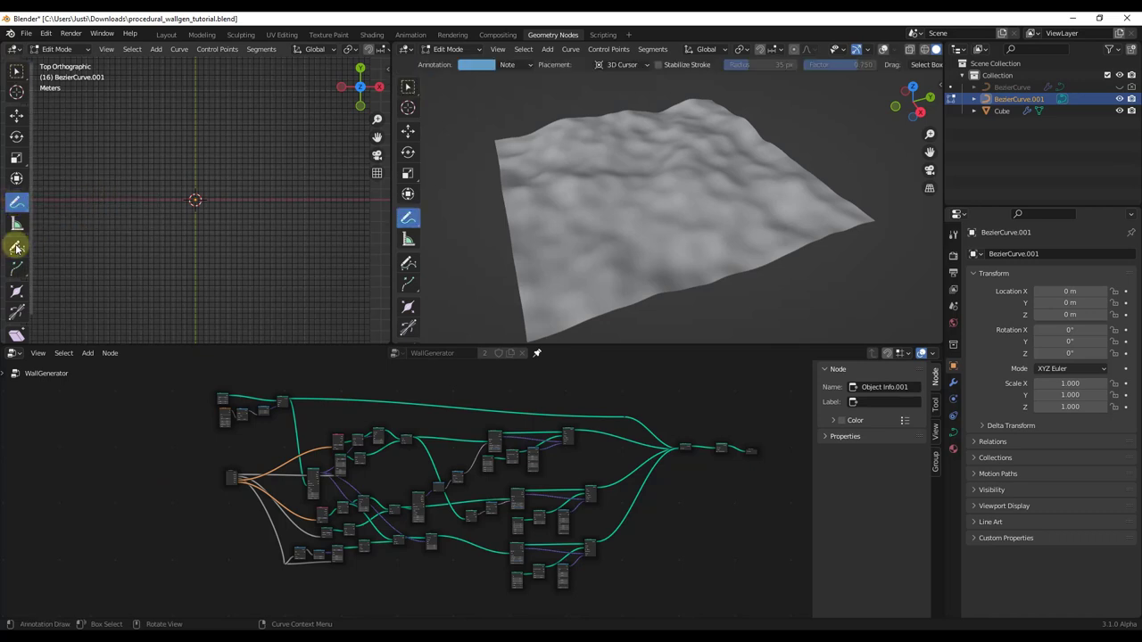
pyautogui.click(18, 248)
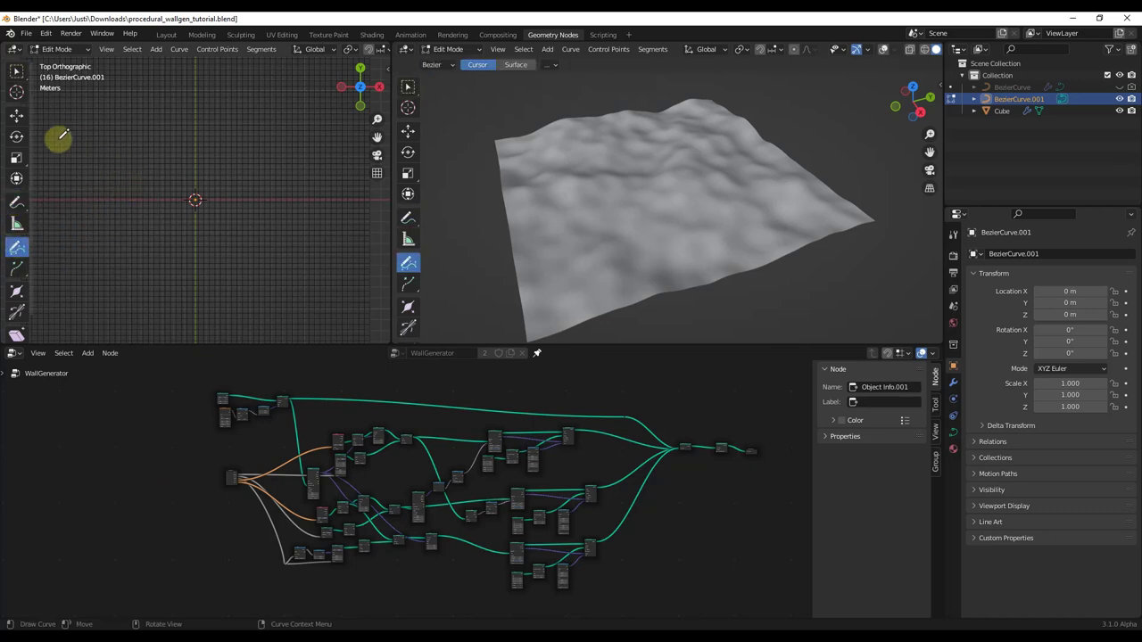
pyautogui.moveTo(72, 108)
pyautogui.mouseDown()
pyautogui.moveTo(66, 288)
pyautogui.moveTo(89, 318)
pyautogui.moveTo(145, 324)
pyautogui.moveTo(171, 289)
pyautogui.moveTo(200, 122)
pyautogui.moveTo(224, 83)
pyautogui.moveTo(262, 92)
pyautogui.moveTo(301, 126)
pyautogui.moveTo(341, 301)
pyautogui.mouseUp()
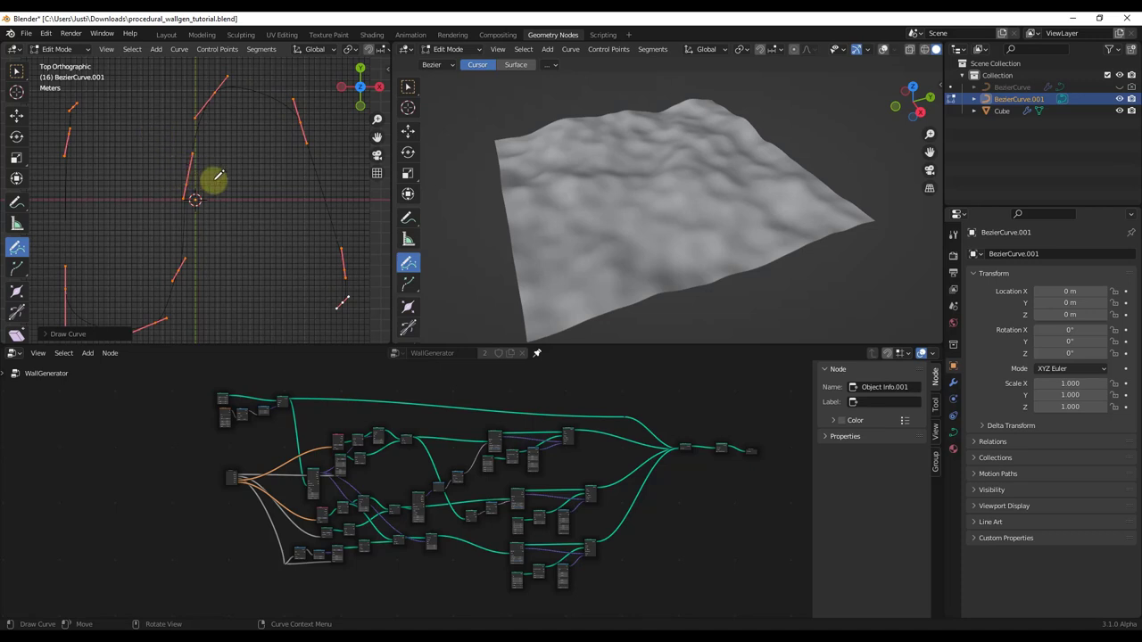
# Step: Rename the newly drawn curve object as Wall
pyautogui.click(1003, 103)
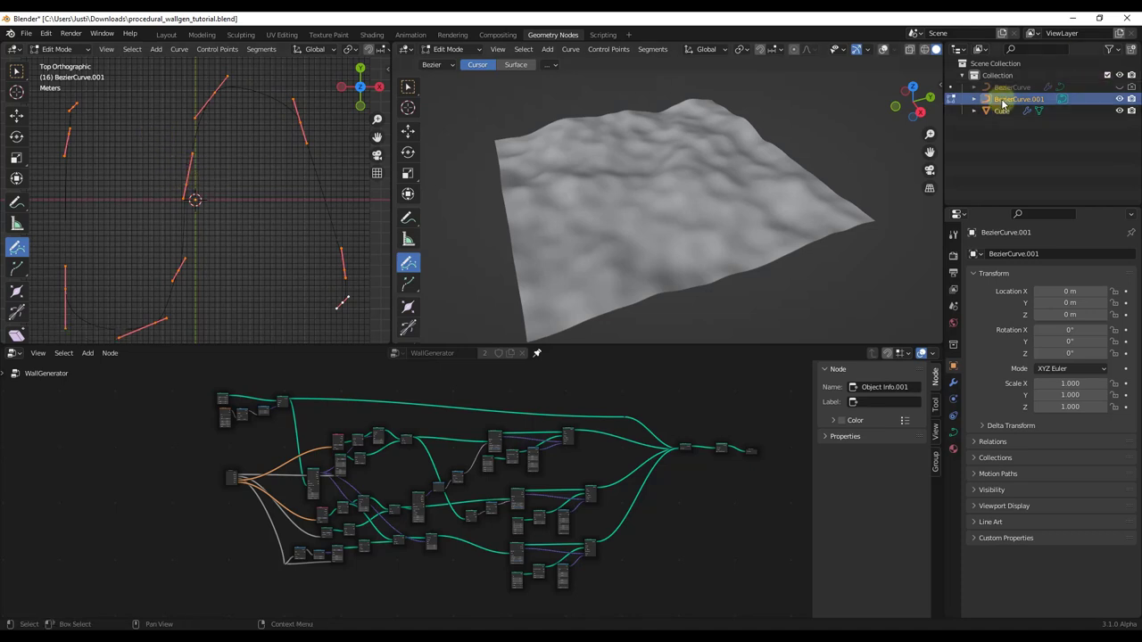
pyautogui.doubleClick(1004, 103)
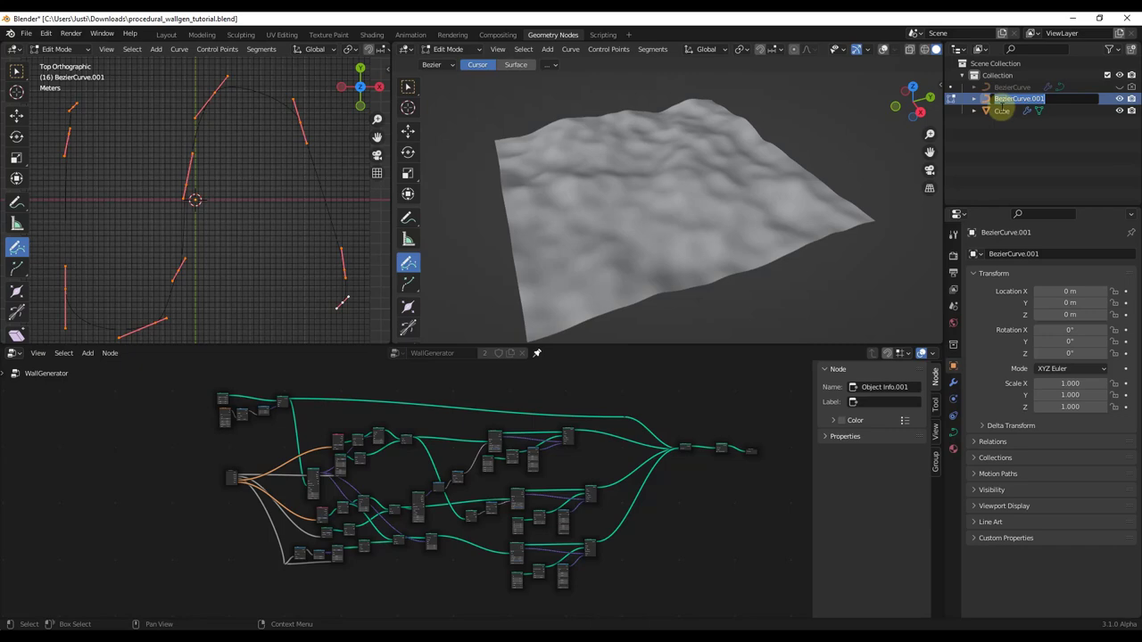
pyautogui.write('Wall')
pyautogui.press('Return')
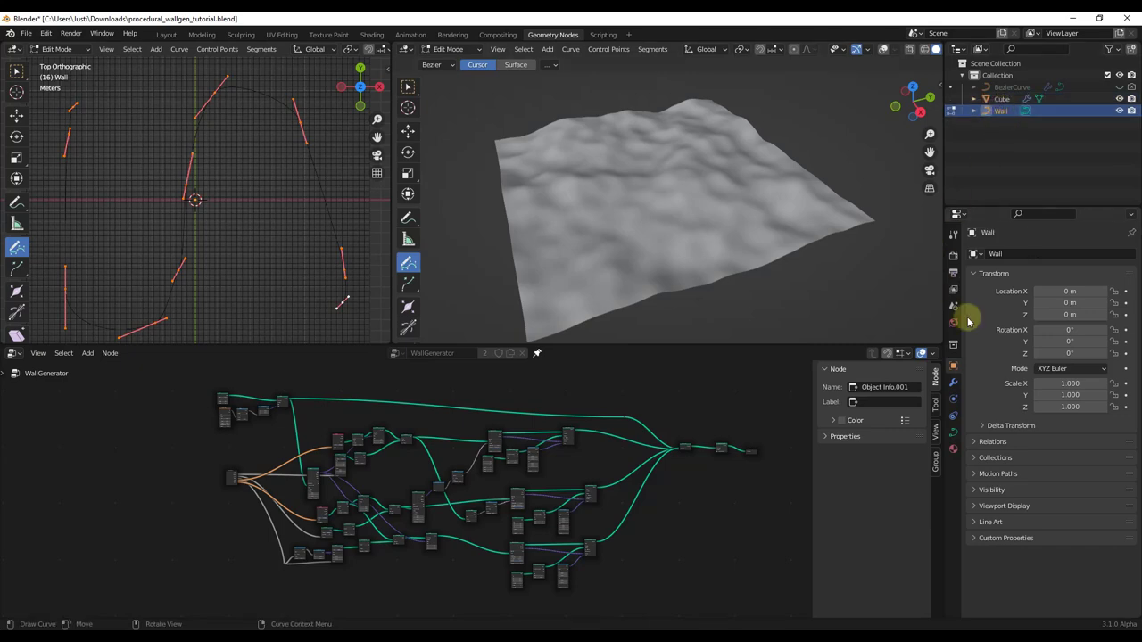
# Step: Leave Edit Mode and assign the Wall object as the Wall Curve in the Cube's wall generator modifier
pyautogui.click(1002, 99)
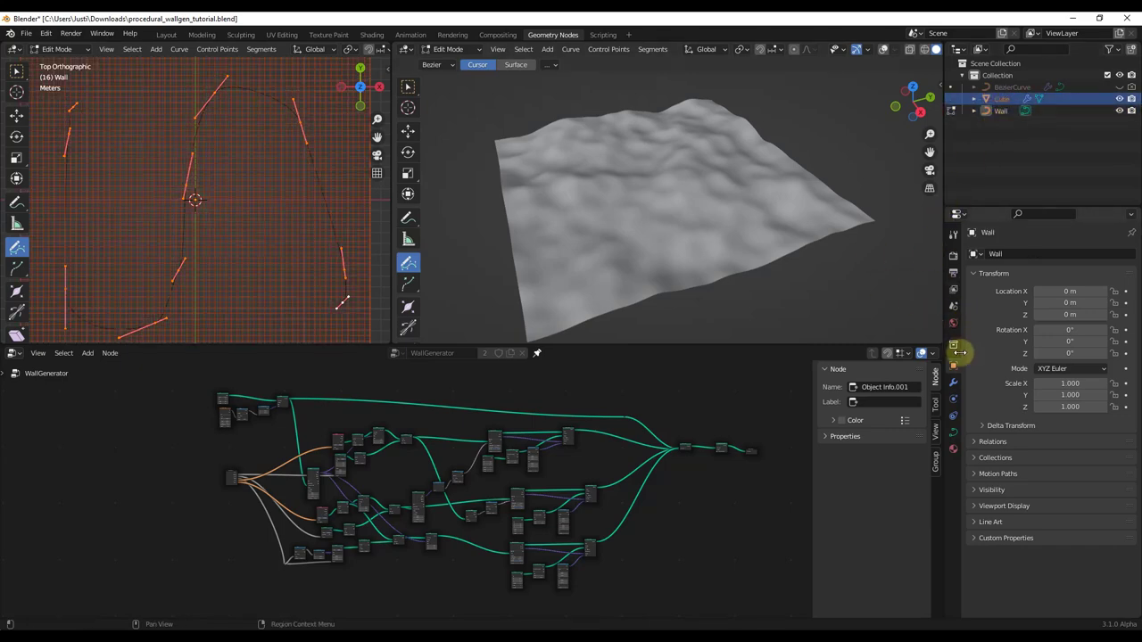
pyautogui.click(952, 382)
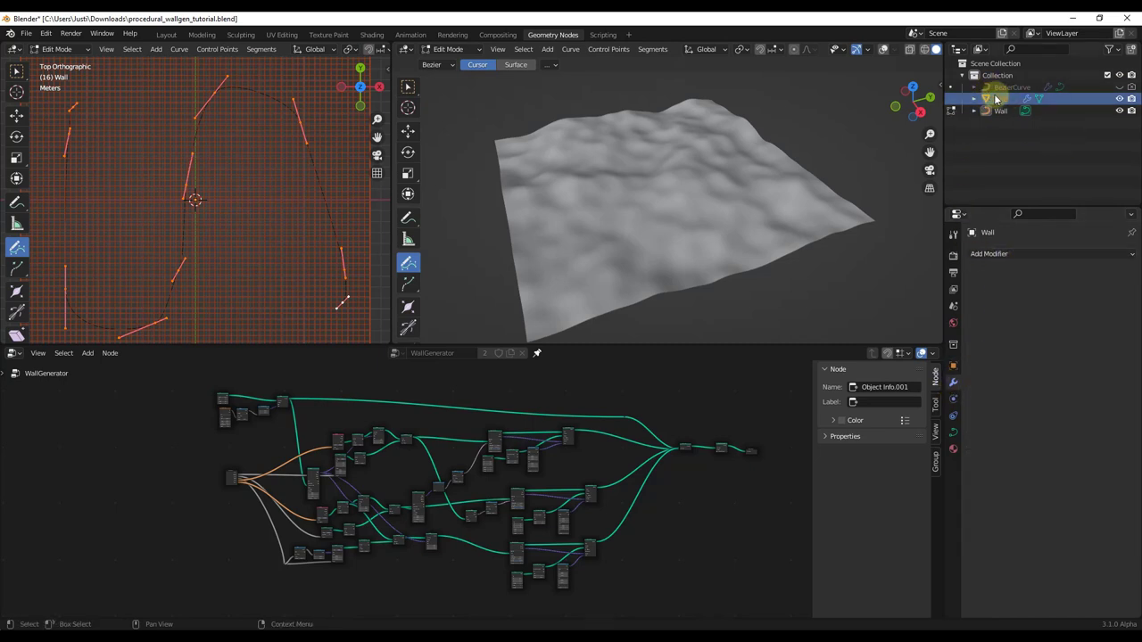
pyautogui.press('Tab')
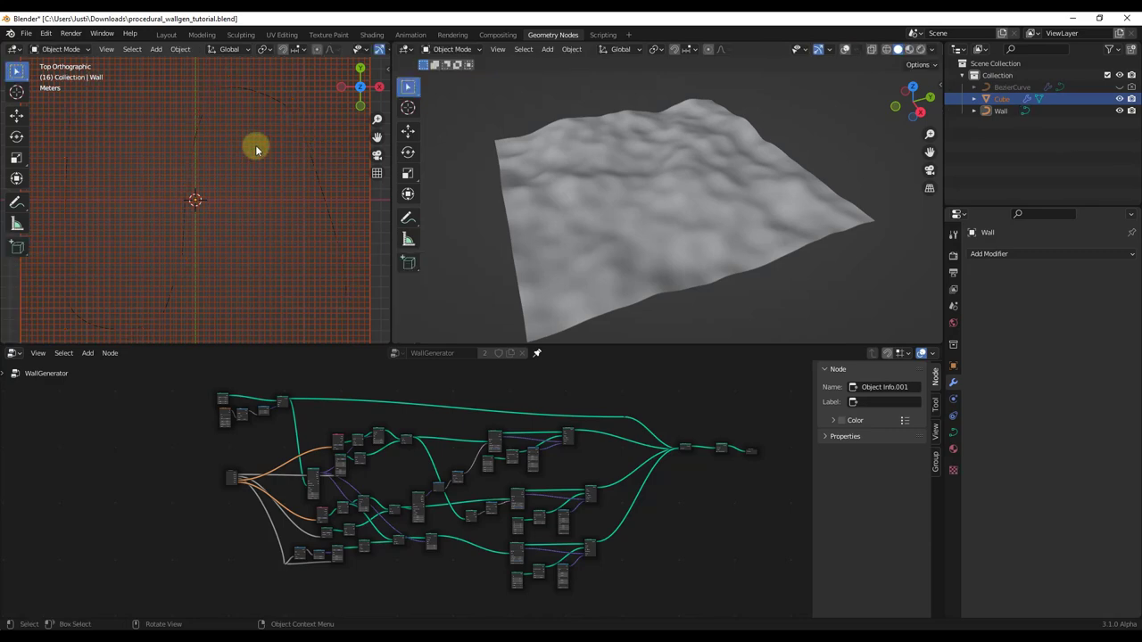
pyautogui.click(1007, 102)
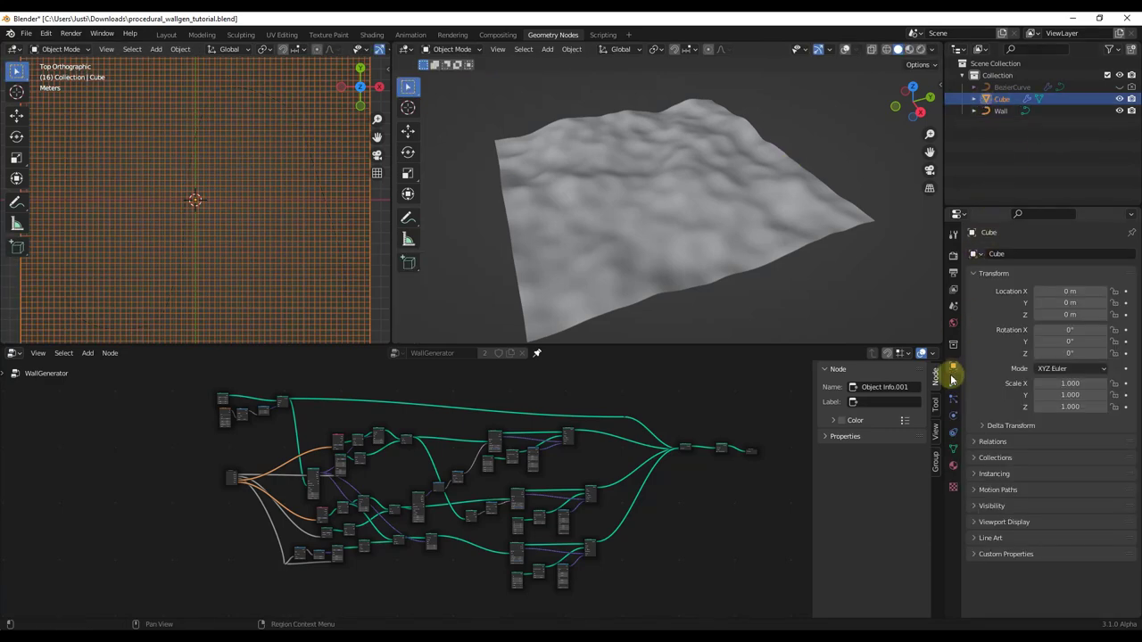
pyautogui.click(954, 384)
pyautogui.click(1053, 353)
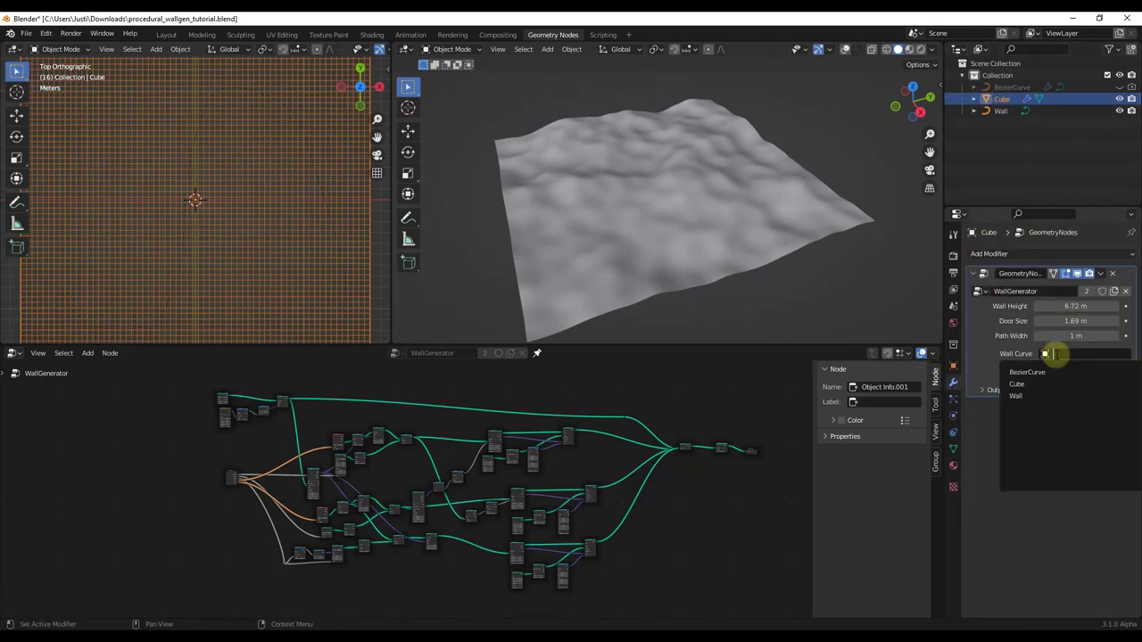
pyautogui.click(1020, 396)
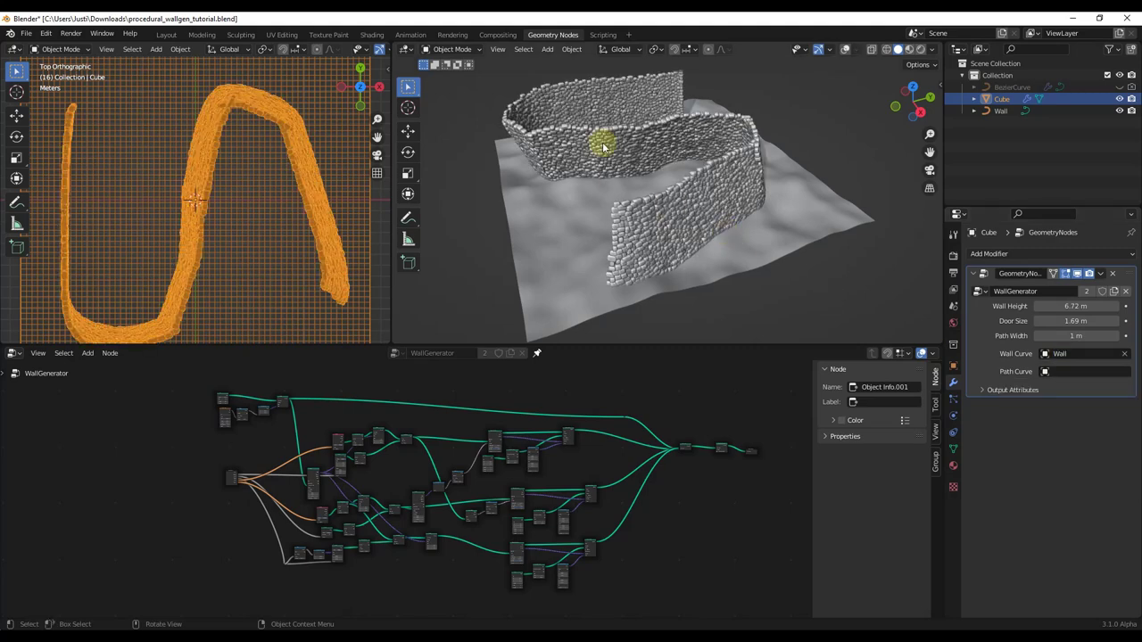
pyautogui.moveTo(639, 159)
pyautogui.mouseDown(button='middle')
pyautogui.moveTo(747, 158)
pyautogui.moveTo(793, 140)
pyautogui.moveTo(615, 133)
pyautogui.moveTo(608, 152)
pyautogui.moveTo(634, 158)
pyautogui.mouseUp(button='middle')
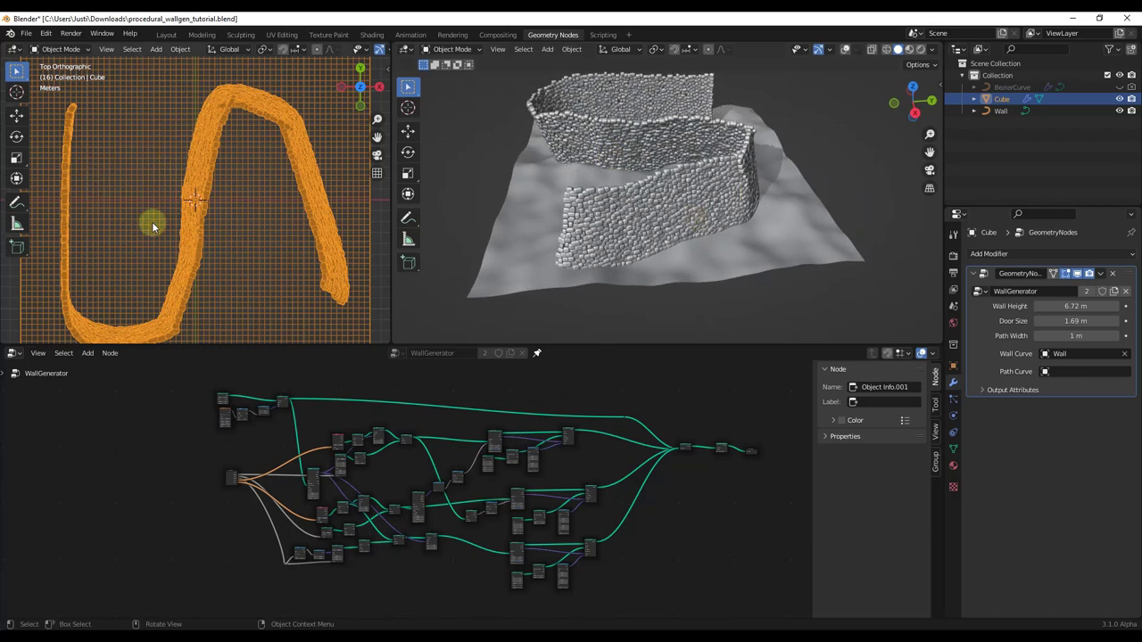
# Step: Add another Bezier curve for the path in the top view and dissolve its default vertices
pyautogui.click(361, 87)
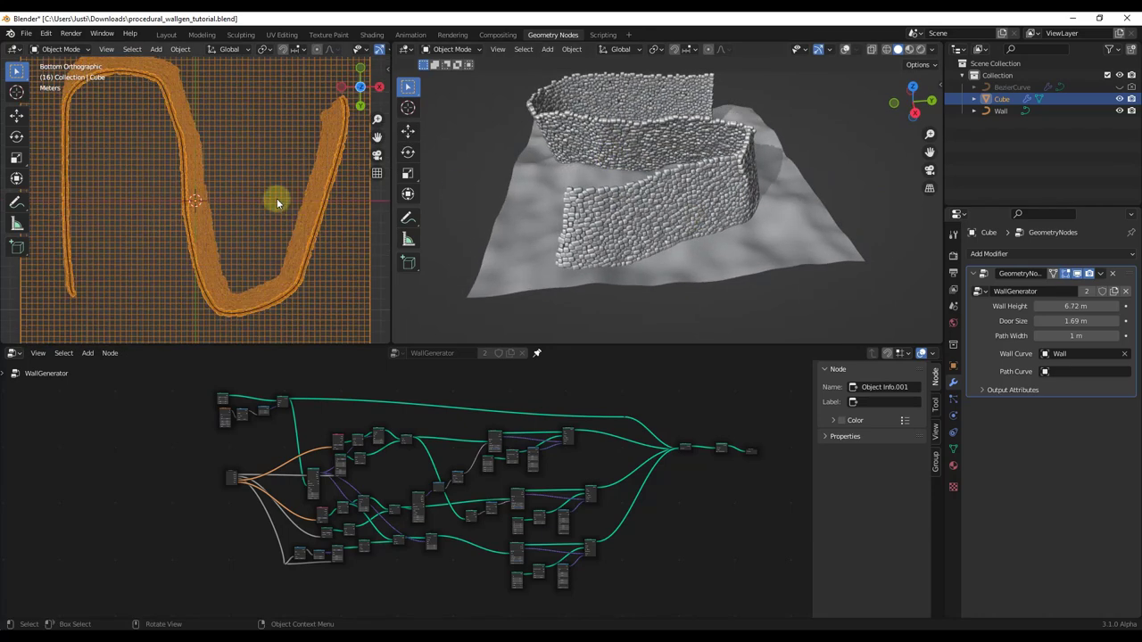
pyautogui.click(361, 88)
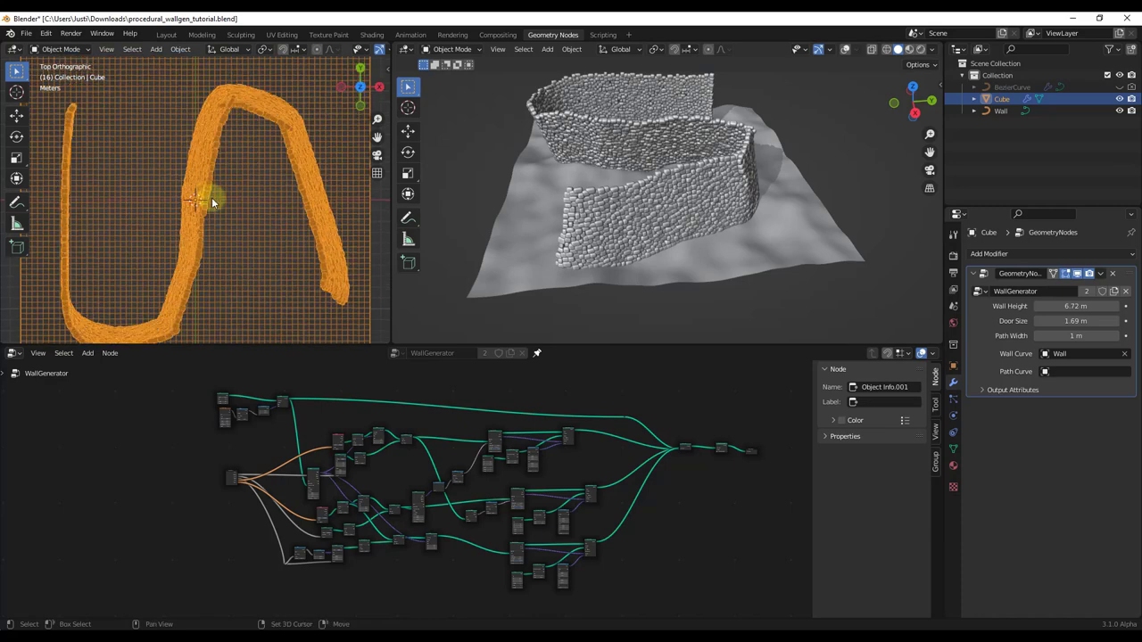
pyautogui.hotkey('shift', 'a')
pyautogui.moveTo(228, 198)
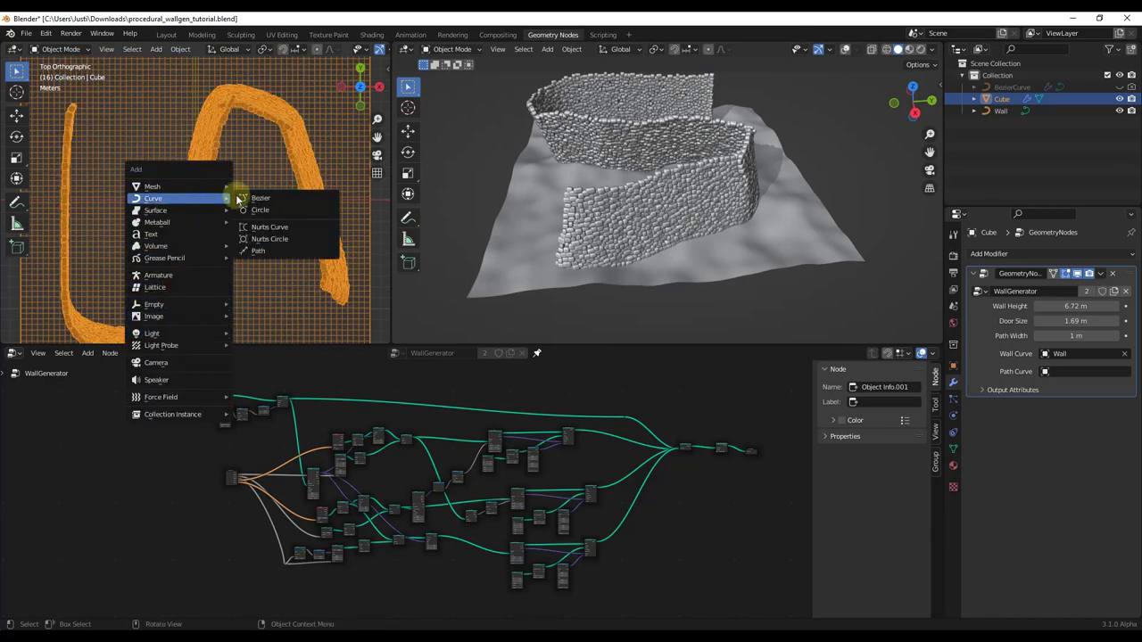
pyautogui.click(277, 198)
pyautogui.press('Tab')
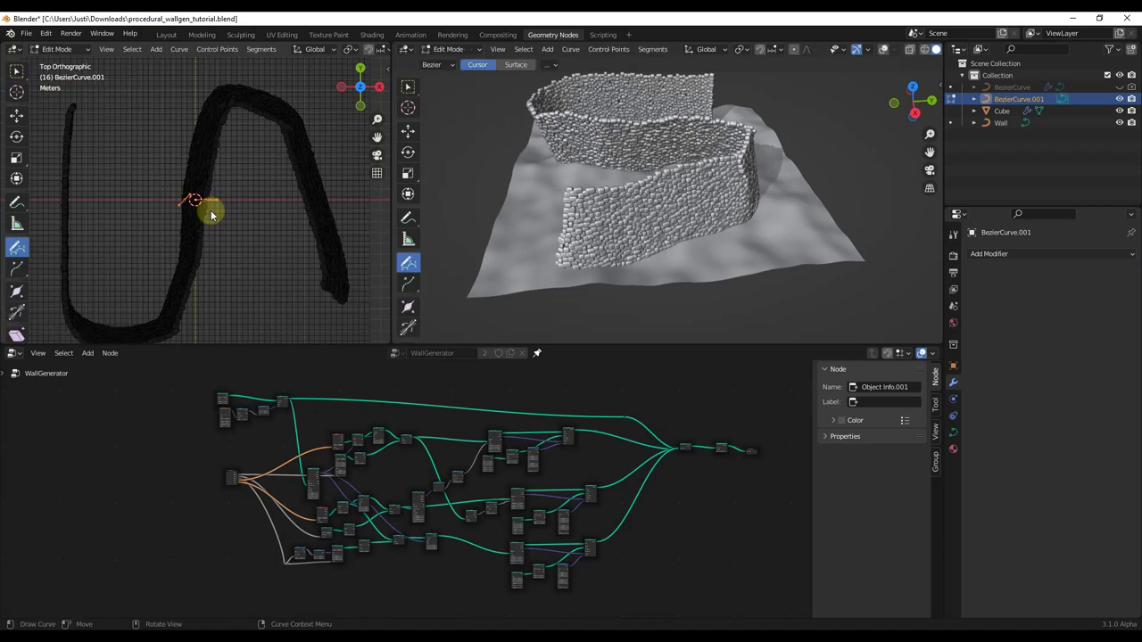
pyautogui.rightClick(207, 198)
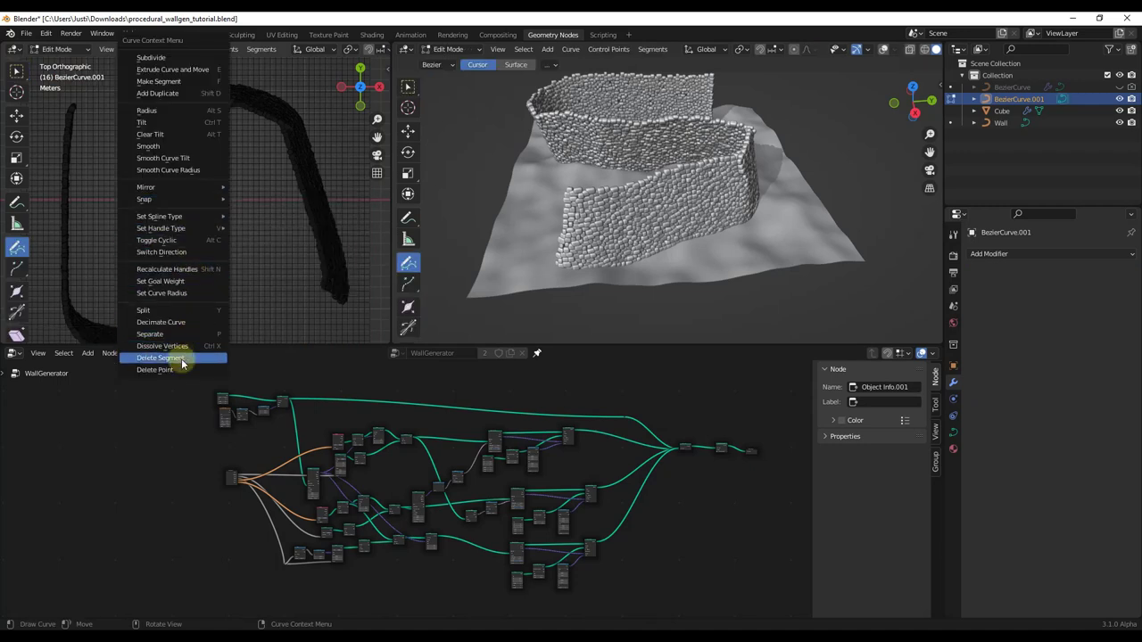
pyautogui.click(179, 346)
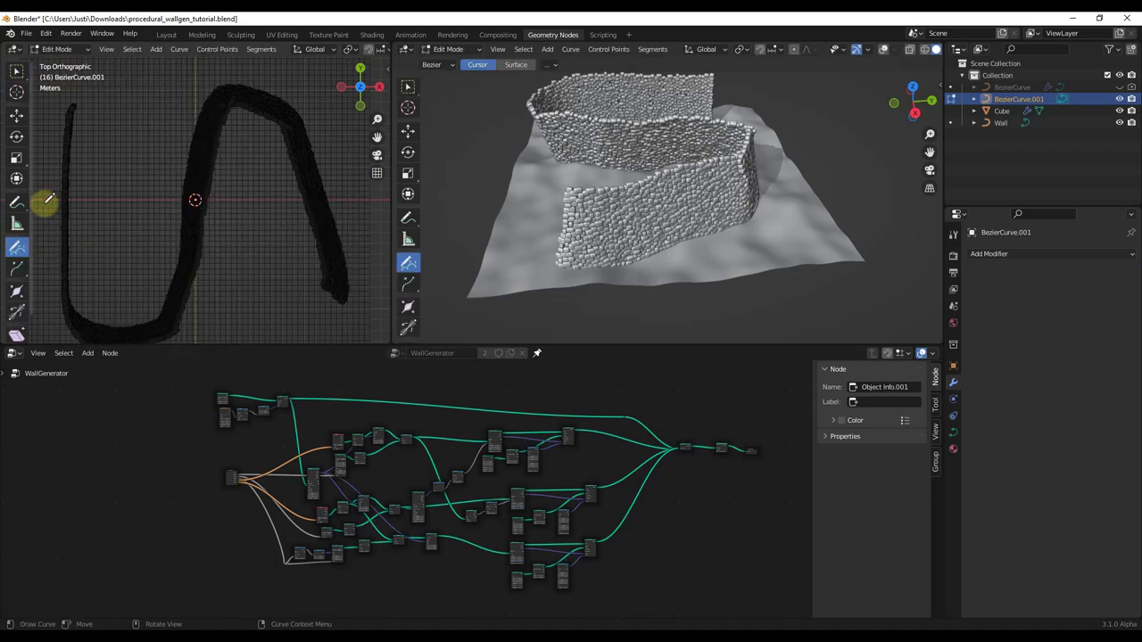
# Step: Draw a nearly horizontal freehand curve crossing the wall through the middle of the top view, leave Edit Mode, and rename the object Path
pyautogui.moveTo(46, 200)
pyautogui.mouseDown()
pyautogui.moveTo(268, 187)
pyautogui.moveTo(389, 206)
pyautogui.mouseUp()
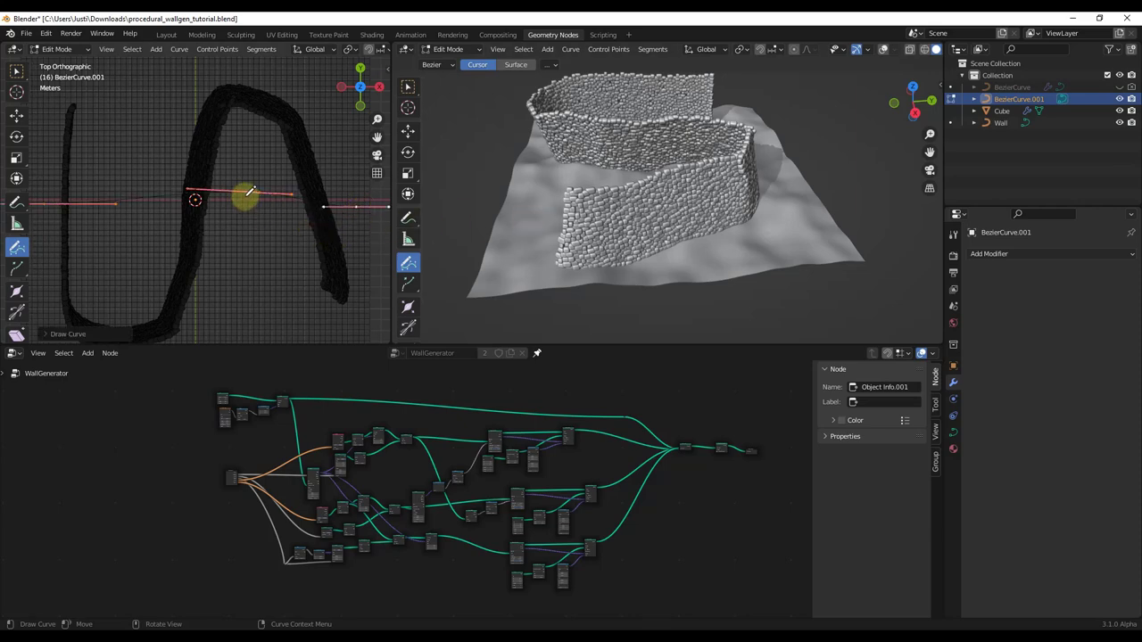
pyautogui.press('Tab')
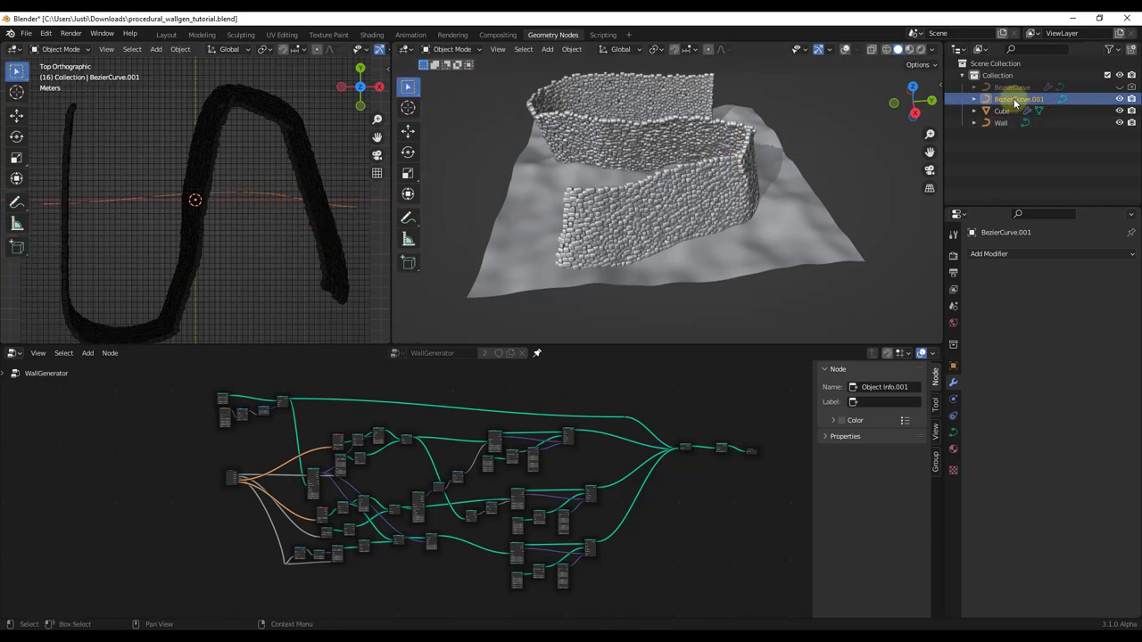
pyautogui.doubleClick(1011, 100)
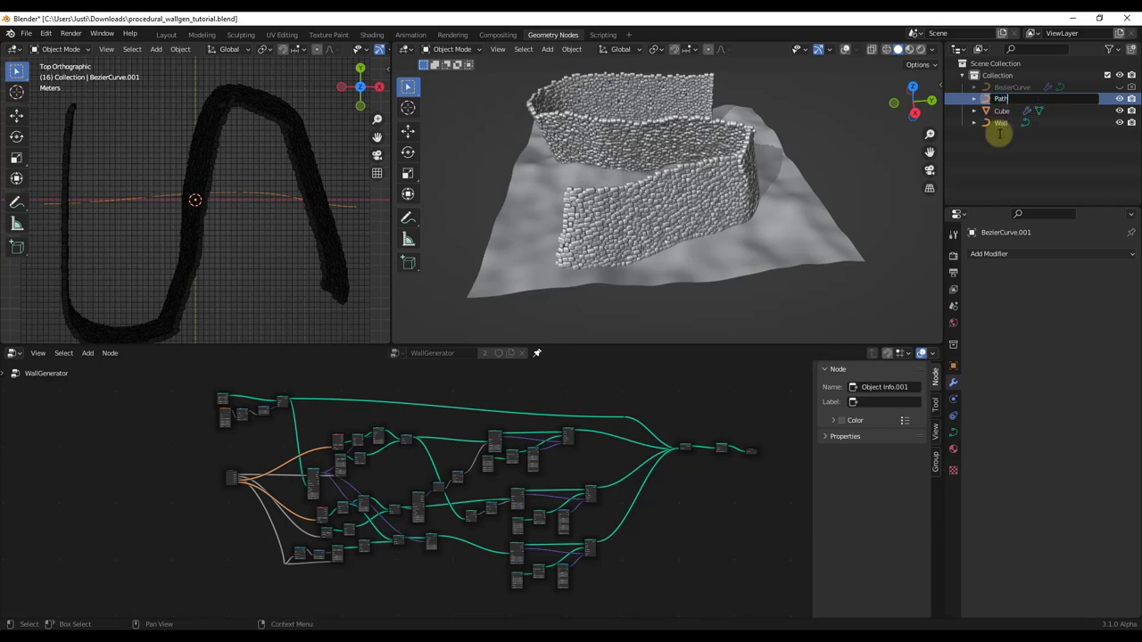
pyautogui.write('Path')
pyautogui.press('Return')
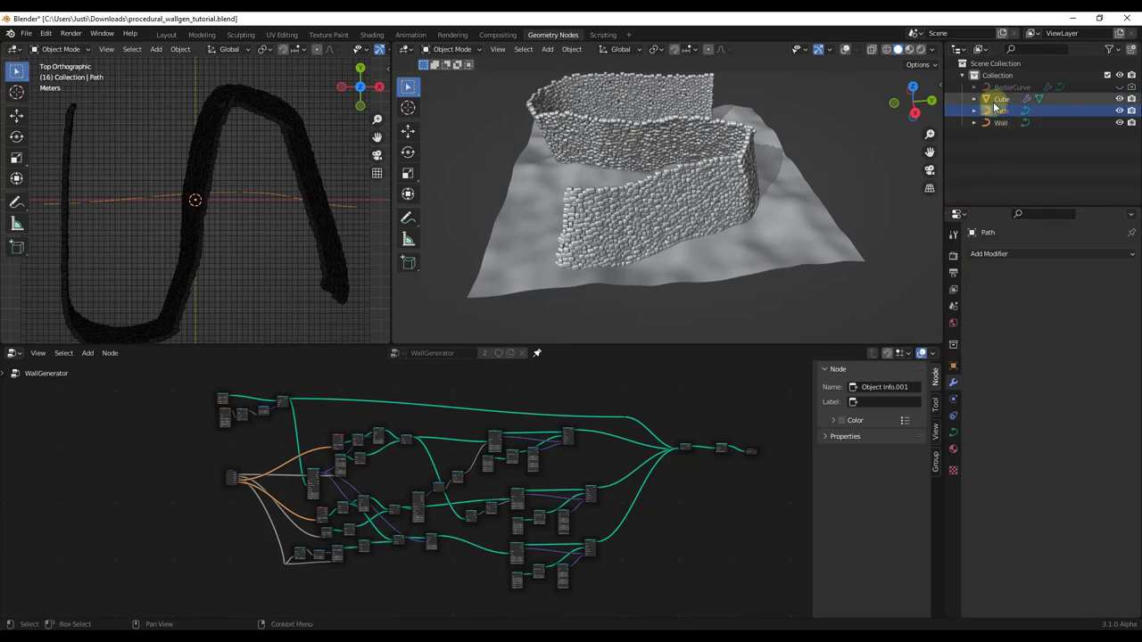
# Step: Assign the Path object as the Path Curve in the Cube's wall generator modifier
pyautogui.click(996, 100)
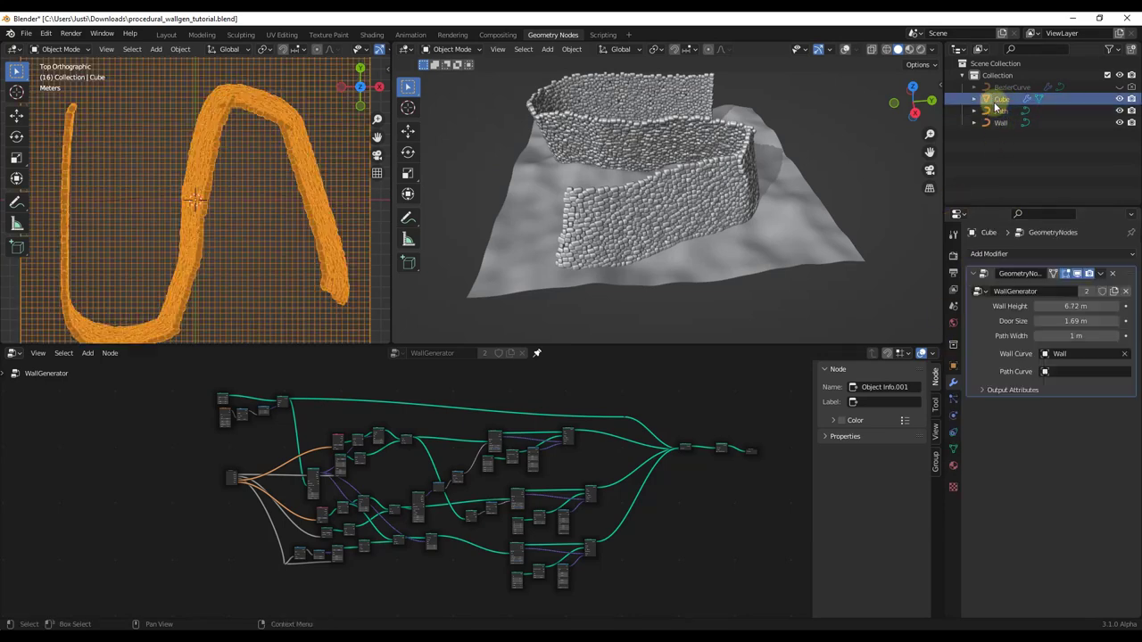
pyautogui.click(1069, 373)
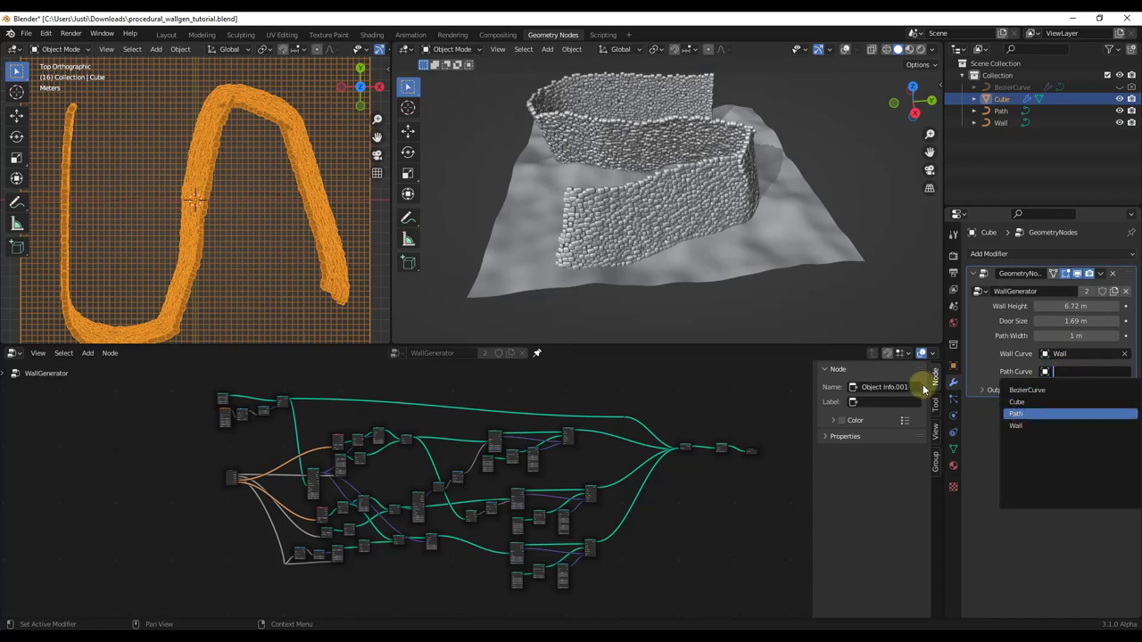
pyautogui.press('Return')
pyautogui.moveTo(671, 253); pyautogui.dragTo(723, 204, button='middle')
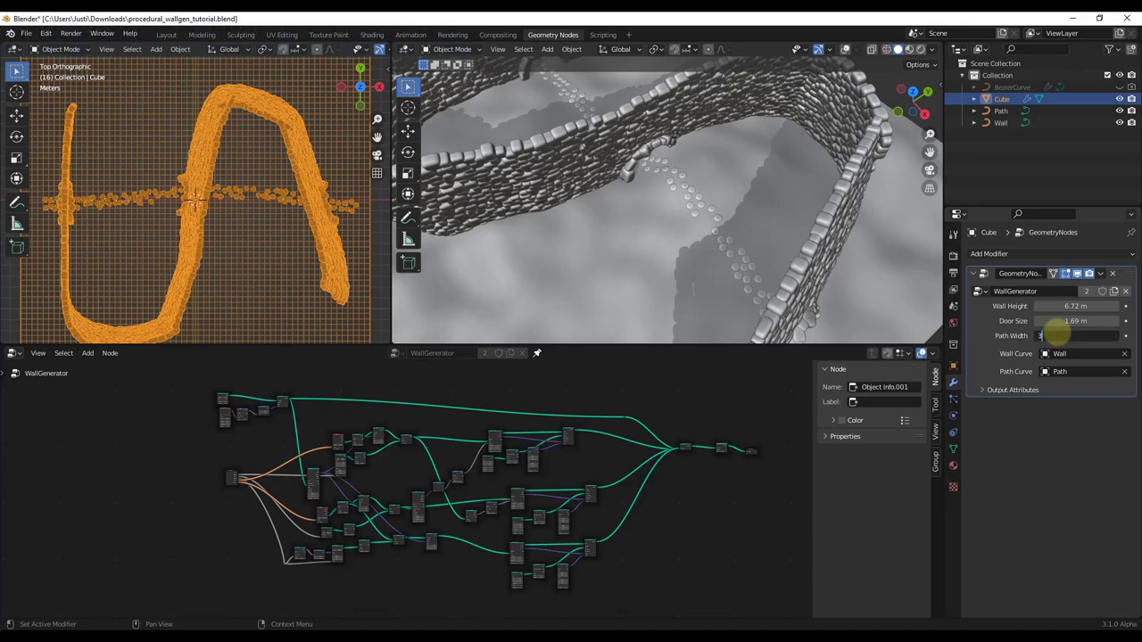
# Step: Try a Path Width of 3 m in the wall generator modifier
pyautogui.click(1053, 335)
pyautogui.write('3')
pyautogui.press('Return')
pyautogui.moveTo(773, 235); pyautogui.dragTo(745, 195, button='middle')
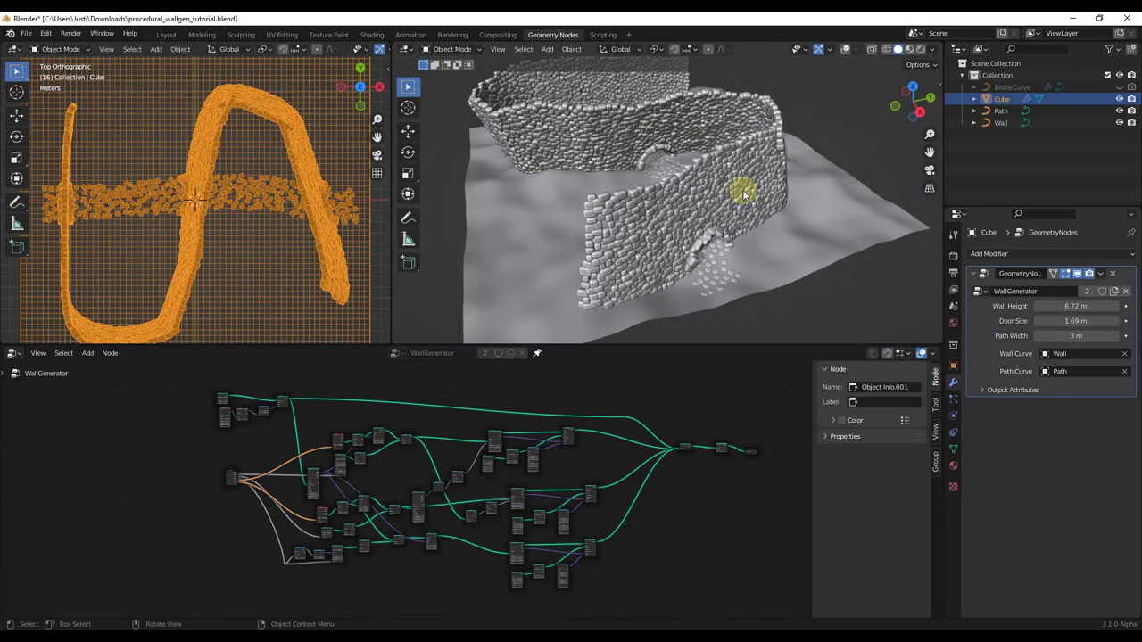
# Step: Set the wall generator's Path Width to 2 m and inspect the doorways from another angle
pyautogui.click(1065, 335)
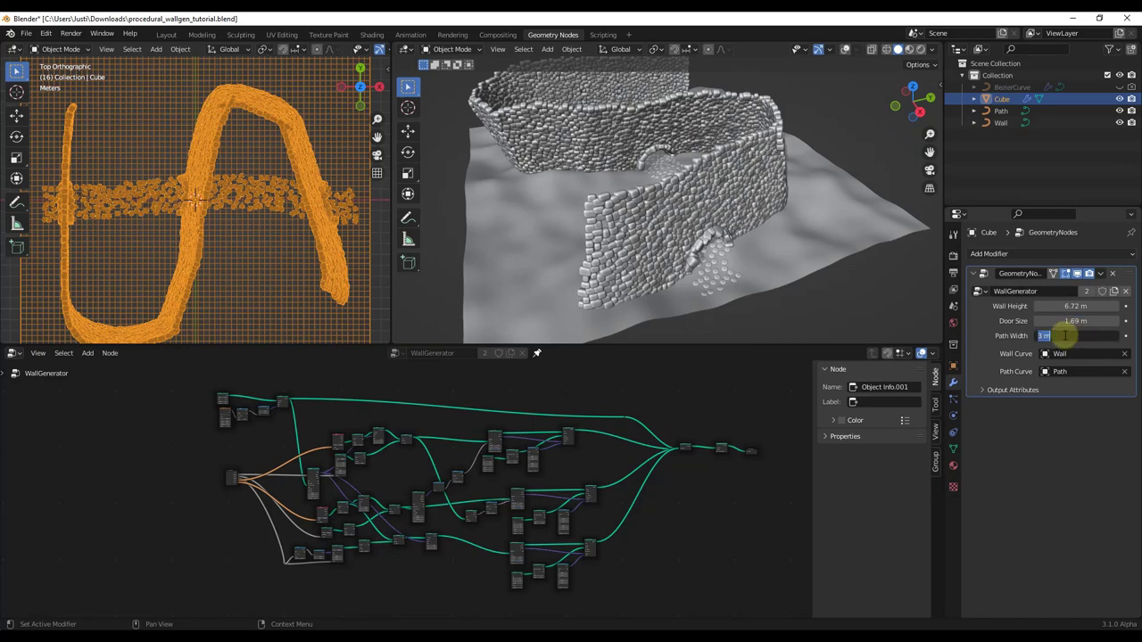
pyautogui.write('2')
pyautogui.press('Return')
pyautogui.moveTo(705, 187); pyautogui.dragTo(659, 174, button='middle')
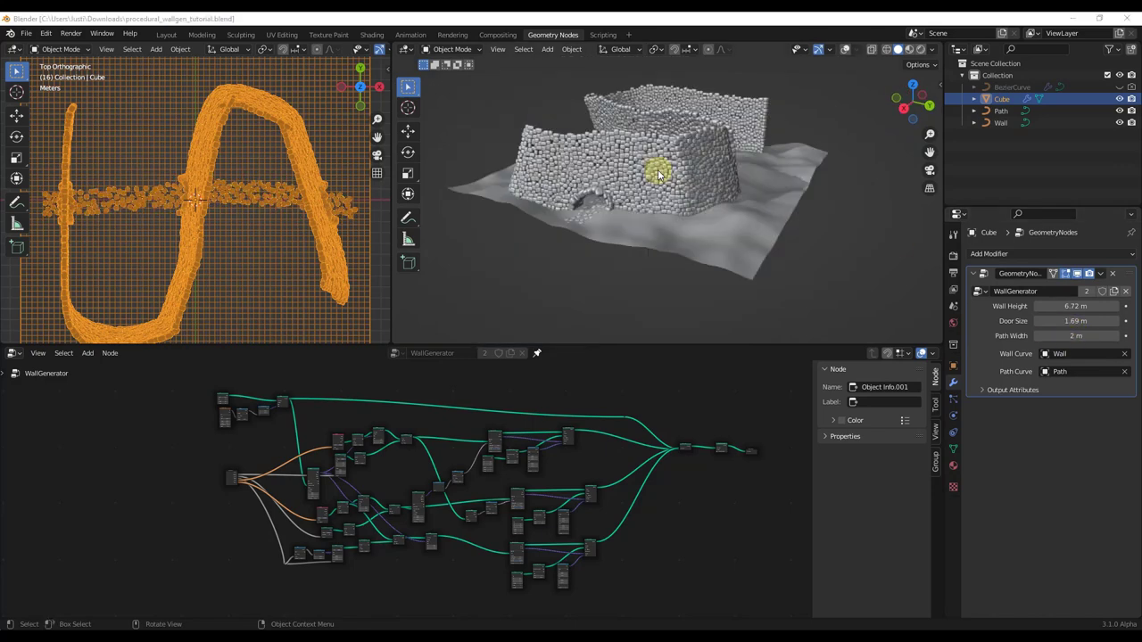
pyautogui.moveTo(614, 200); pyautogui.dragTo(628, 194, button='middle')
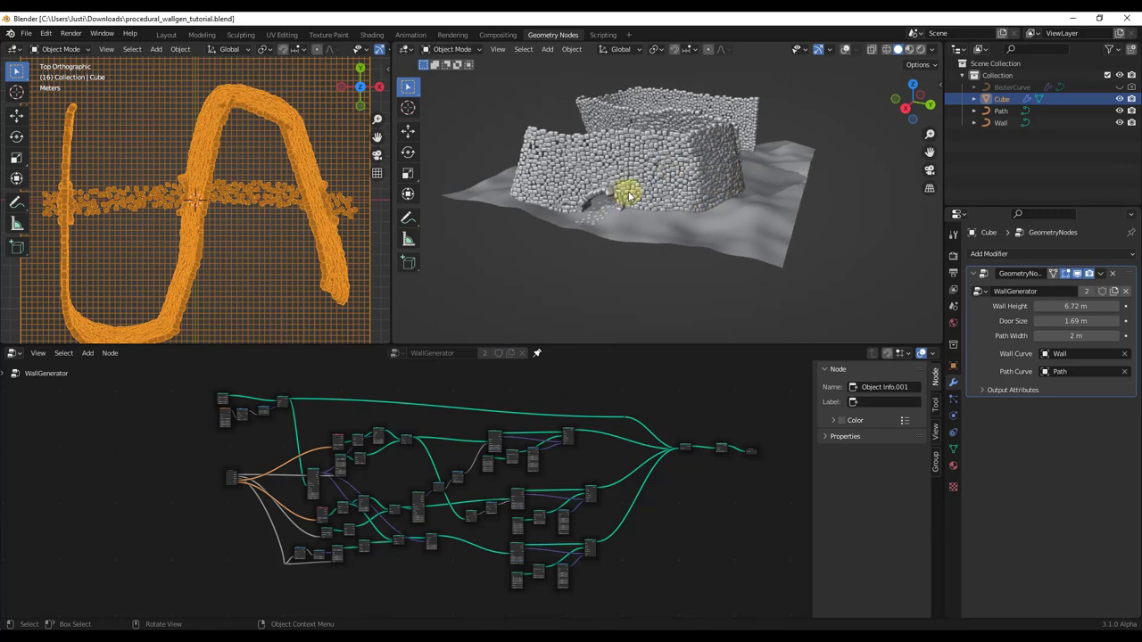
# Step: Enlarge the terrain by setting the Grid node's Size X and Size Y to 64 m
pyautogui.scroll(5, 238, 408)
pyautogui.moveTo(237, 408); pyautogui.dragTo(660, 615, button='middle')
pyautogui.scroll(2, 663, 535)
pyautogui.scroll(3, 663, 535)
pyautogui.moveTo(663, 535); pyautogui.dragTo(452, 398, button='middle')
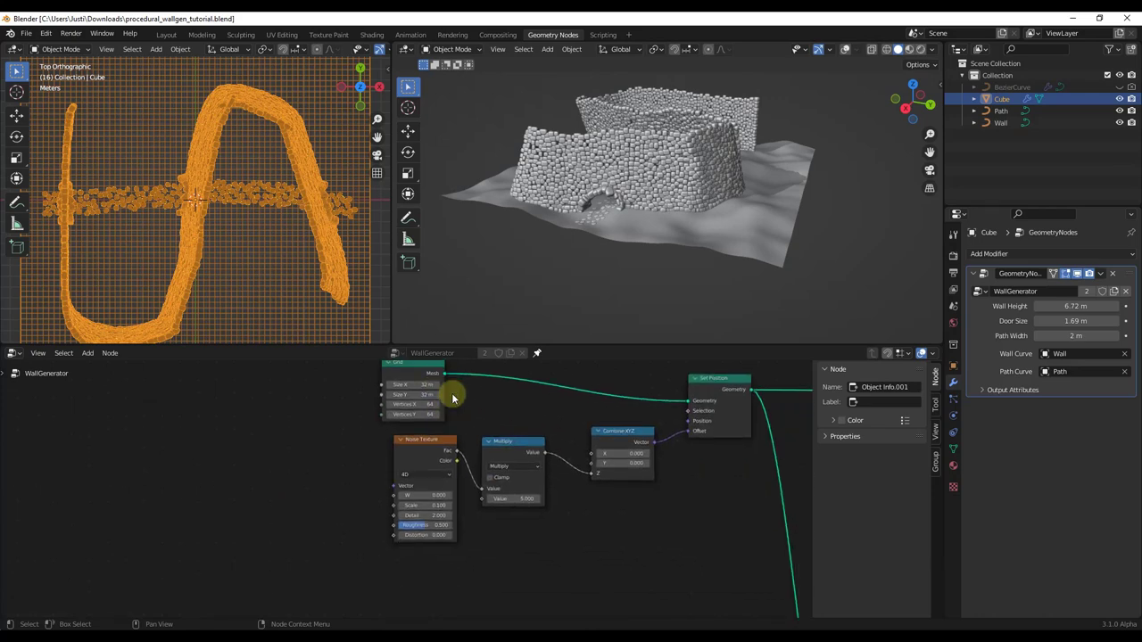
pyautogui.moveTo(529, 428); pyautogui.dragTo(463, 453, button='middle')
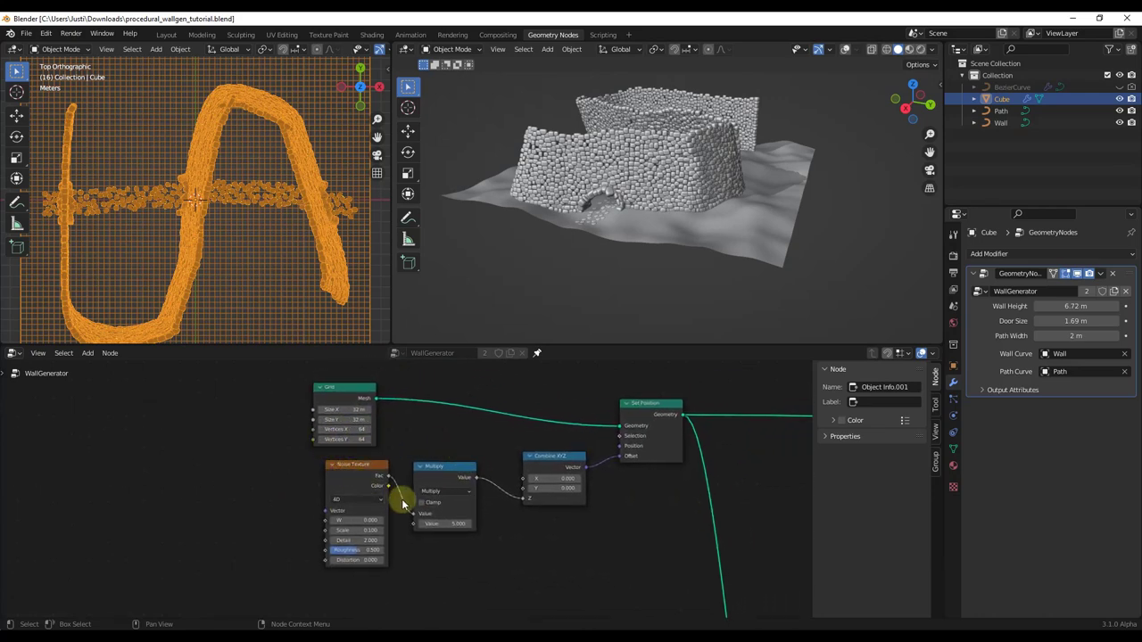
pyautogui.moveTo(701, 301); pyautogui.dragTo(651, 238, button='middle')
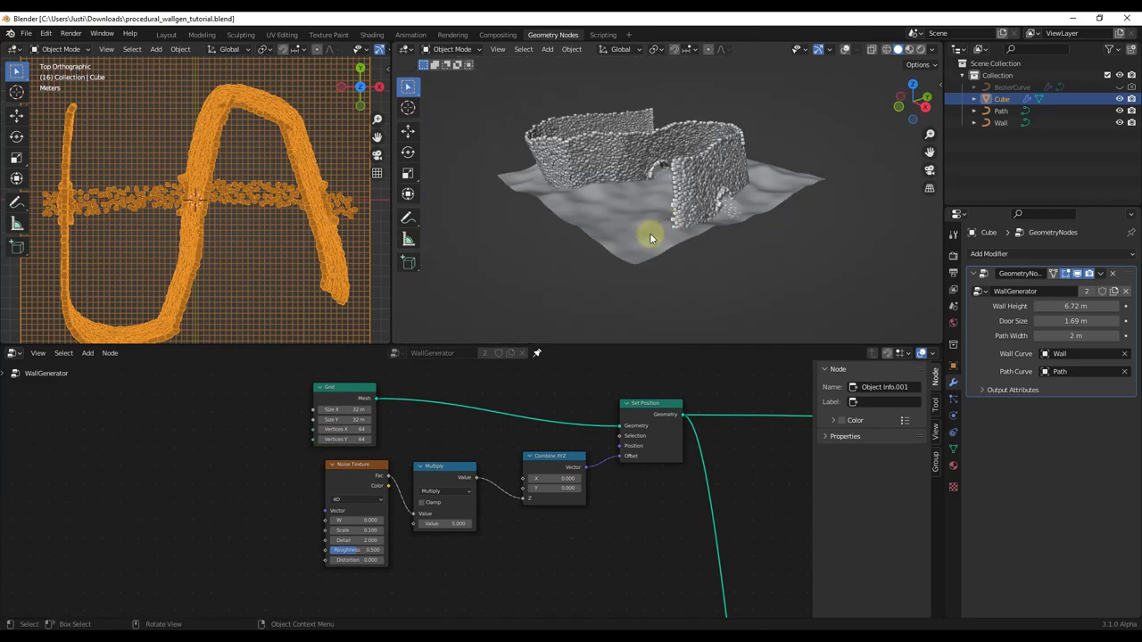
pyautogui.click(348, 410)
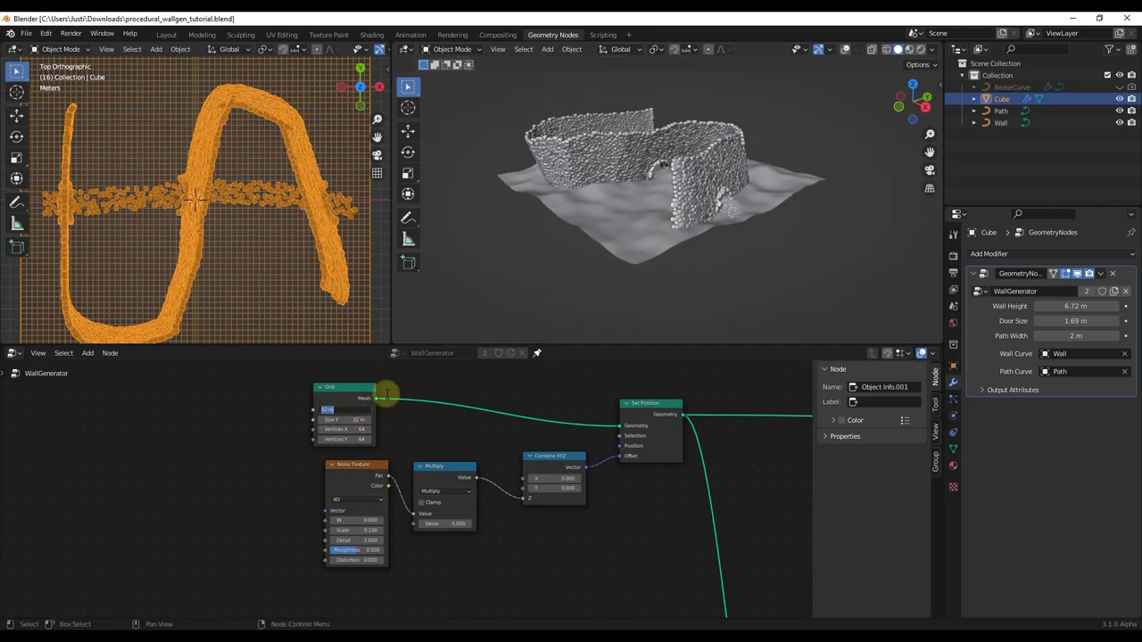
pyautogui.write('64')
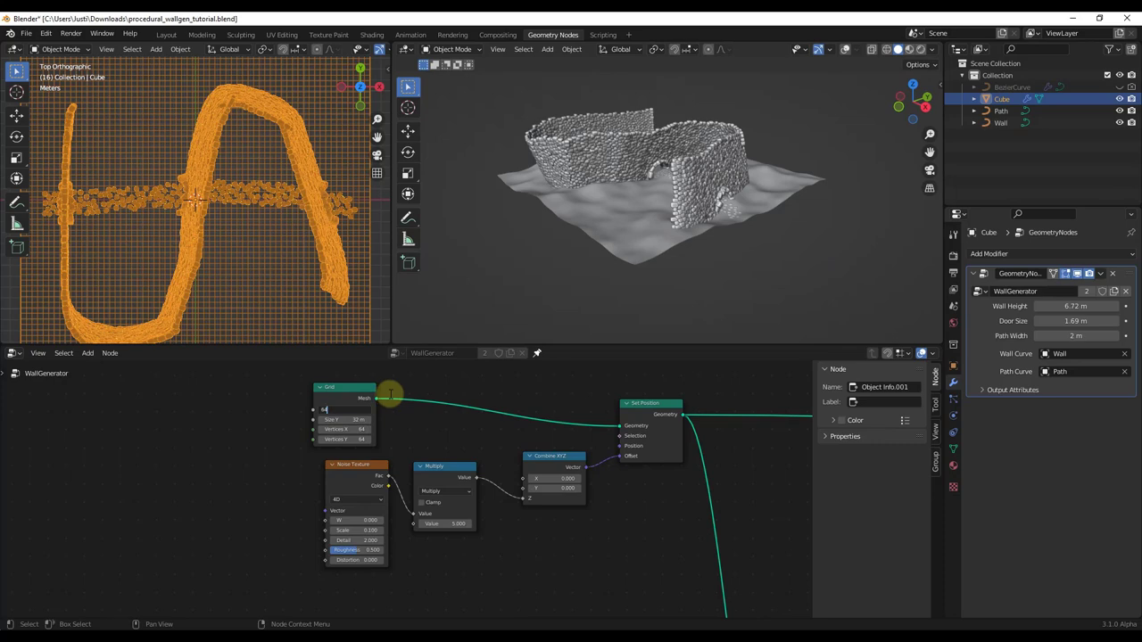
pyautogui.press('Tab')
pyautogui.write('64')
pyautogui.press('Return')
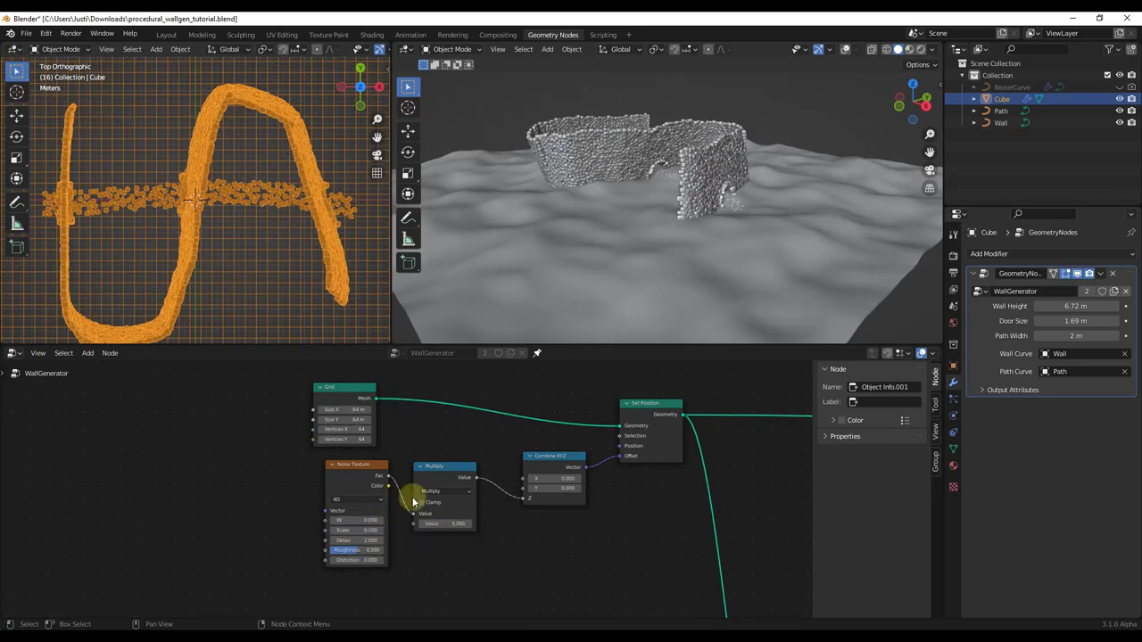
# Step: Set the terrain's Noise Texture Roughness to 0.300
pyautogui.moveTo(694, 294); pyautogui.dragTo(660, 258, button='middle')
pyautogui.moveTo(350, 548); pyautogui.dragTo(387, 535)
pyautogui.moveTo(696, 259)
pyautogui.mouseDown(button='middle')
pyautogui.moveTo(709, 245)
pyautogui.moveTo(684, 247)
pyautogui.moveTo(701, 248)
pyautogui.moveTo(689, 239)
pyautogui.mouseUp(button='middle')
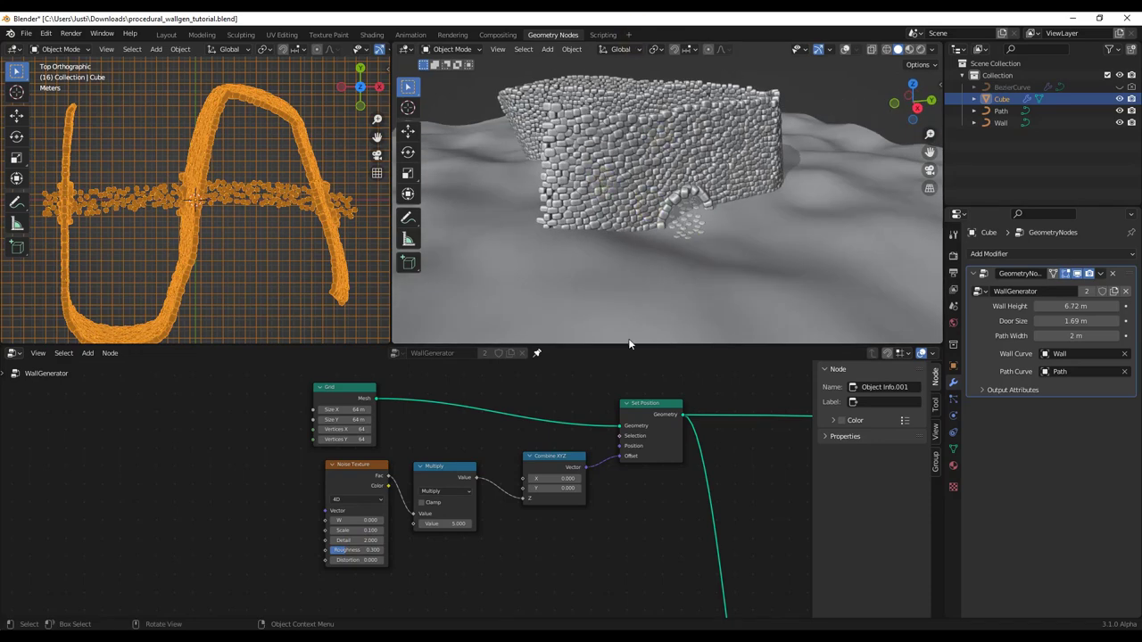
# Step: Shift the terrain's Set Position node slightly farther away from the Combine XYZ node
pyautogui.moveTo(663, 409); pyautogui.dragTo(679, 409)
pyautogui.scroll(-5, 533, 149)
pyautogui.moveTo(627, 173); pyautogui.dragTo(721, 198, button='middle')
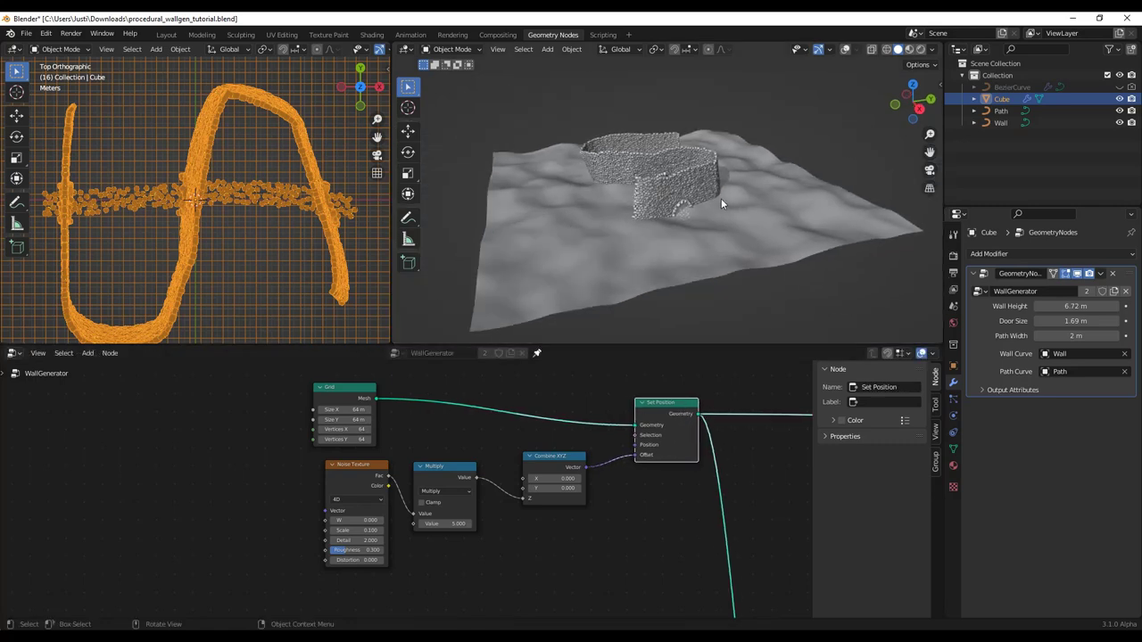
# Step: Examine the node tree from the terrain's Set Position output down to the Group Input and Raycast nodes
pyautogui.moveTo(657, 466); pyautogui.dragTo(572, 452, button='middle')
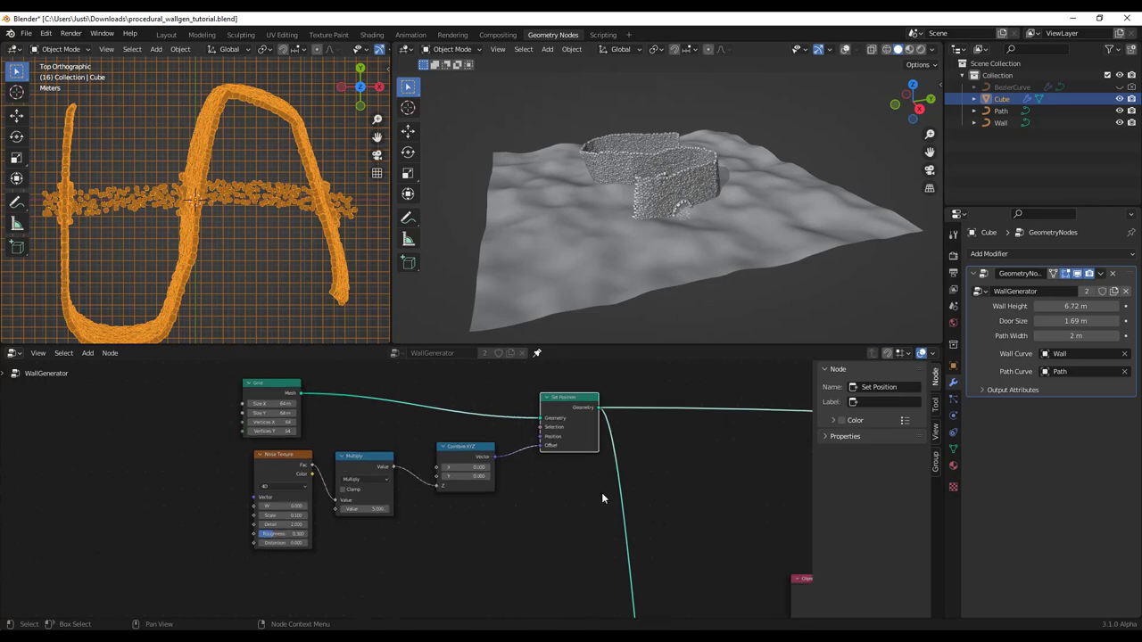
pyautogui.scroll(-1, 589, 500)
pyautogui.moveTo(589, 501); pyautogui.dragTo(592, 434, button='middle')
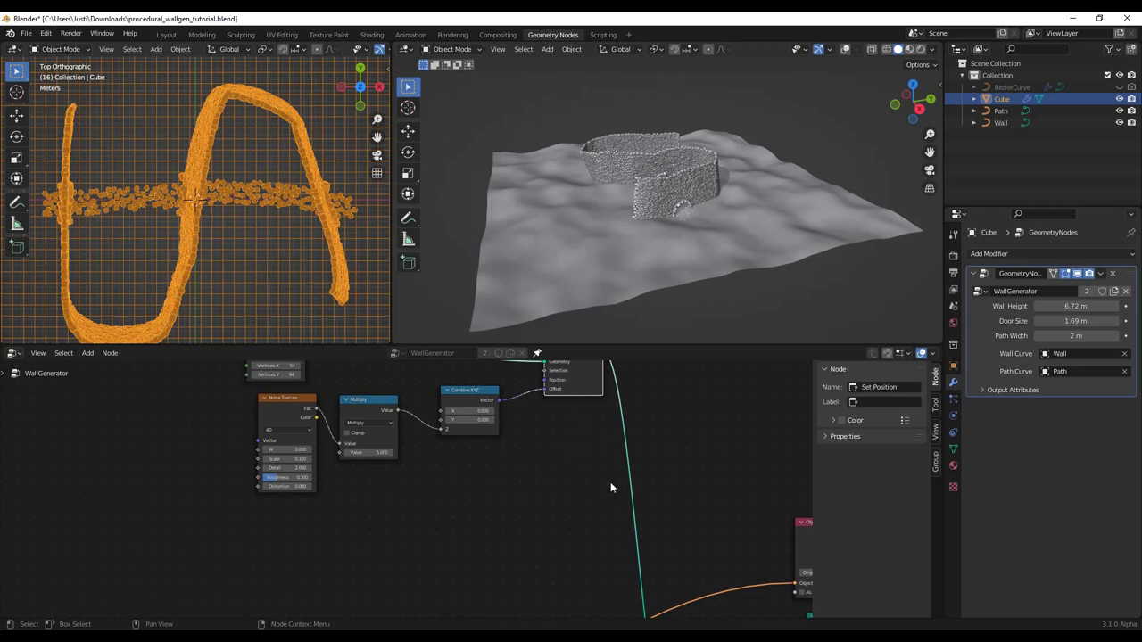
pyautogui.moveTo(610, 488); pyautogui.dragTo(579, 345, button='middle')
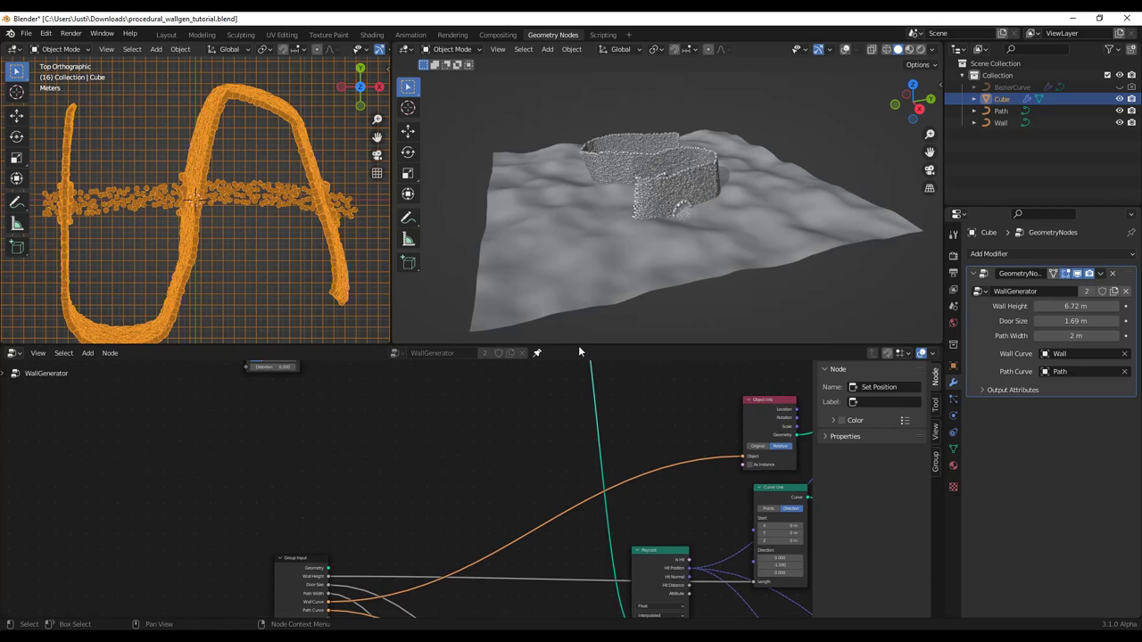
pyautogui.moveTo(571, 459); pyautogui.dragTo(556, 494, button='middle')
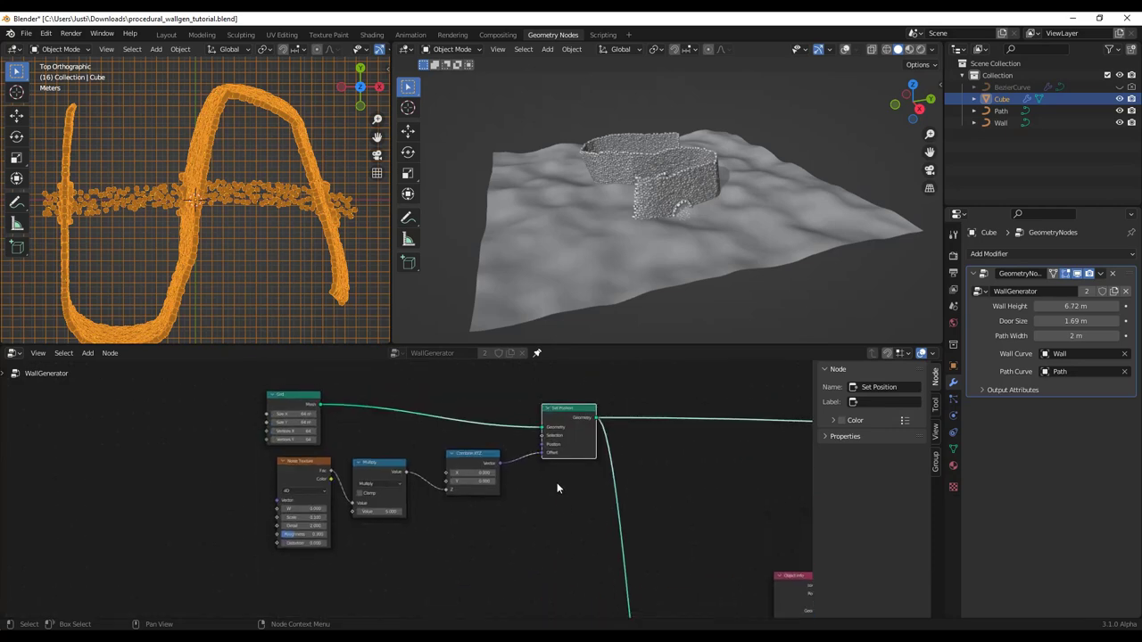